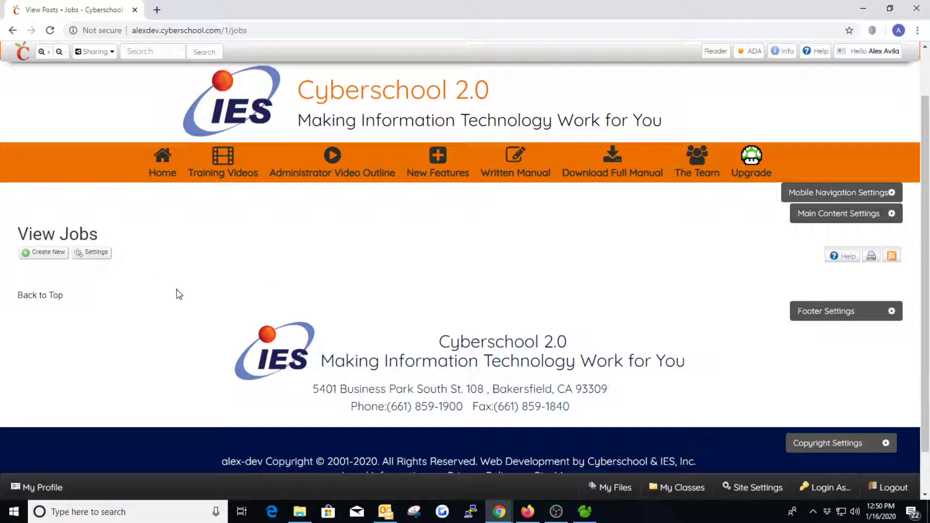
- Create a new job posting titled 'Tech Support' and begin filling in its address
{"action": "left_click", "coordinate": [42, 253]}
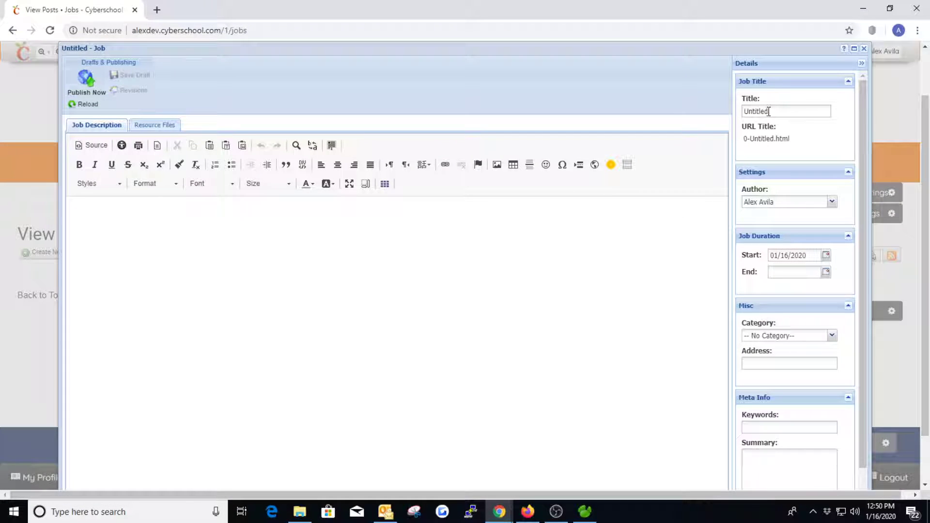
{"action": "double_click", "coordinate": [769, 111]}
{"action": "type", "text": "Tech Support"}
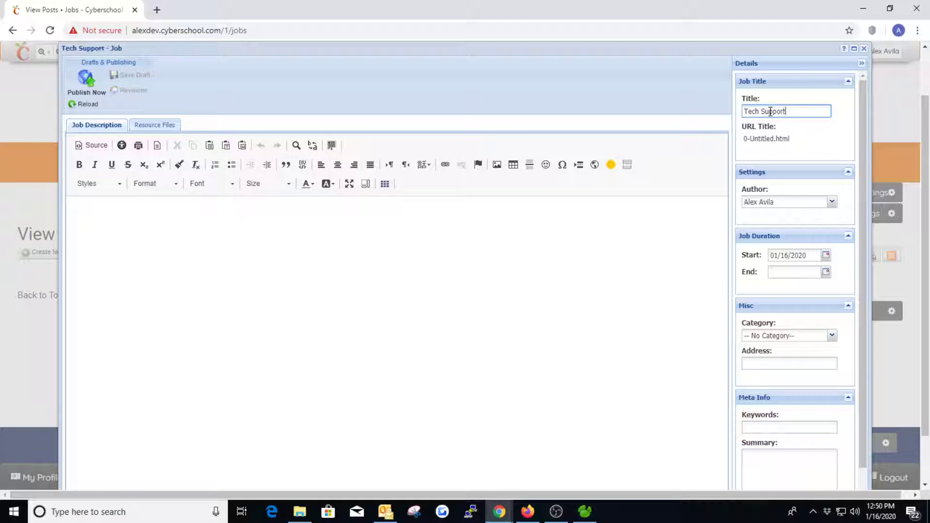
{"action": "key", "text": "Tab"}
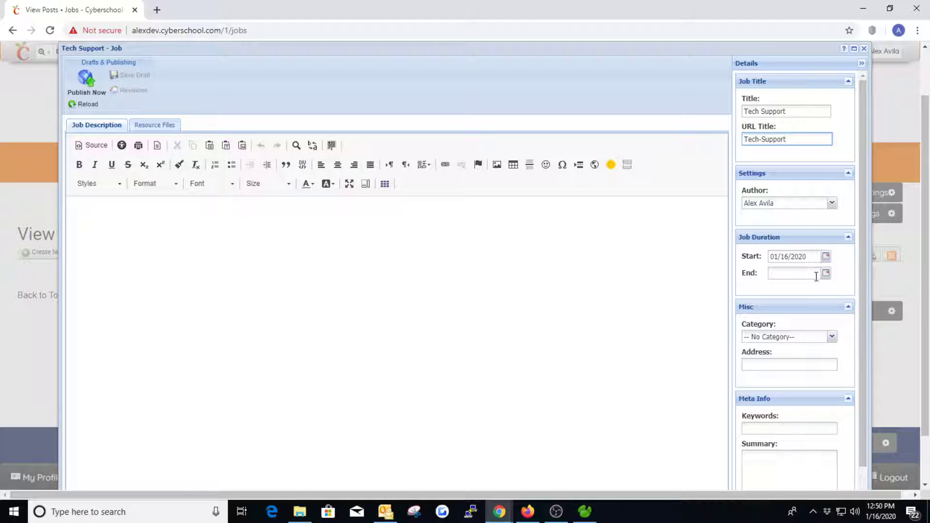
{"action": "left_click", "coordinate": [830, 337]}
{"action": "left_click", "coordinate": [833, 346]}
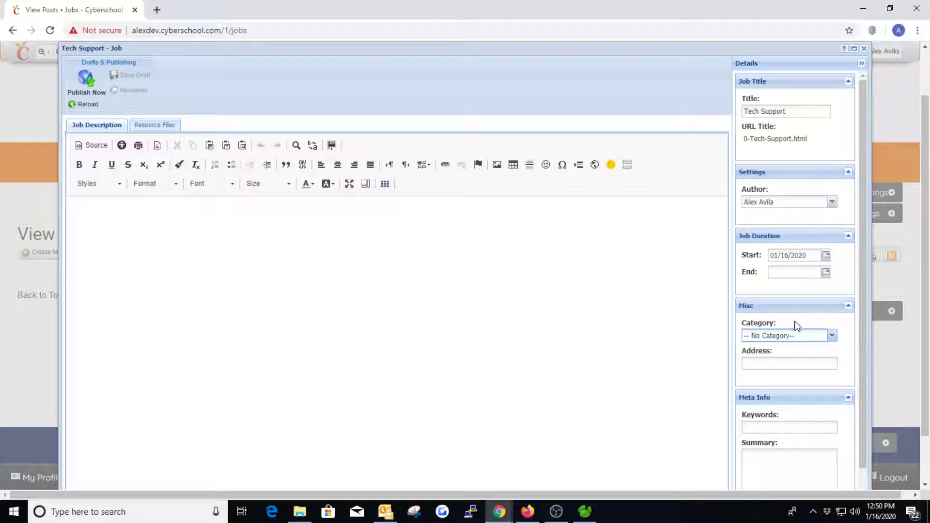
{"action": "scroll", "coordinate": [795, 325], "scroll_direction": "down", "scroll_amount": 1}
{"action": "left_click", "coordinate": [770, 316]}
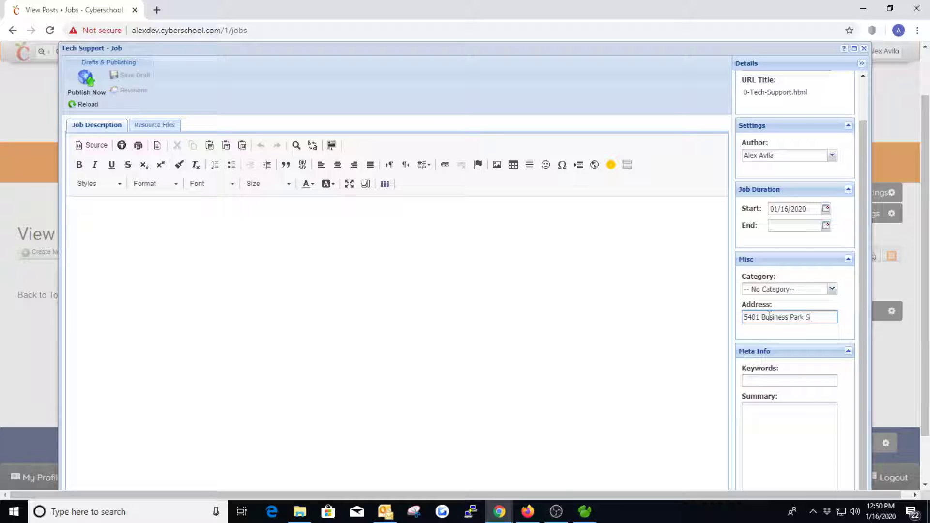
- Write the description 'Please fill out the form below.' as Heading 2 and publish the job
{"action": "left_click", "coordinate": [255, 260]}
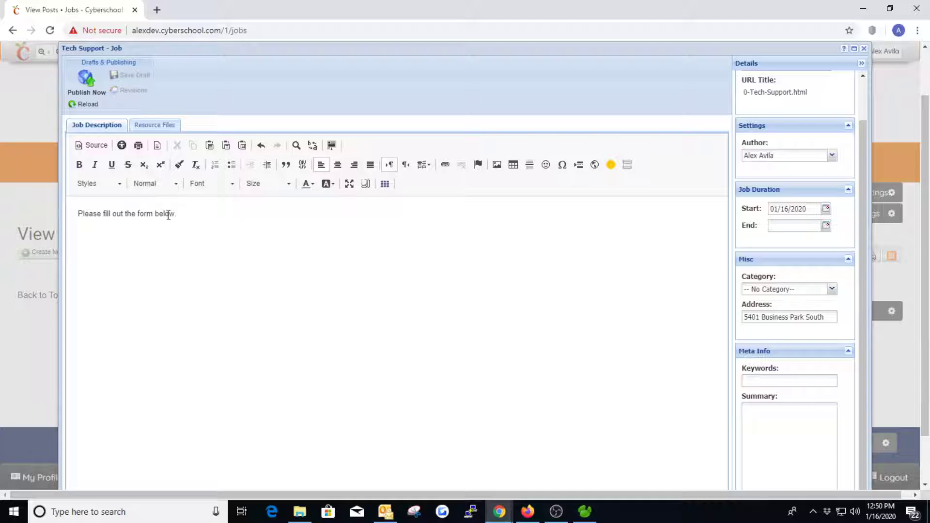
{"action": "left_click_drag", "start_coordinate": [191, 216], "coordinate": [72, 215]}
{"action": "left_click", "coordinate": [145, 184]}
{"action": "left_click", "coordinate": [165, 256]}
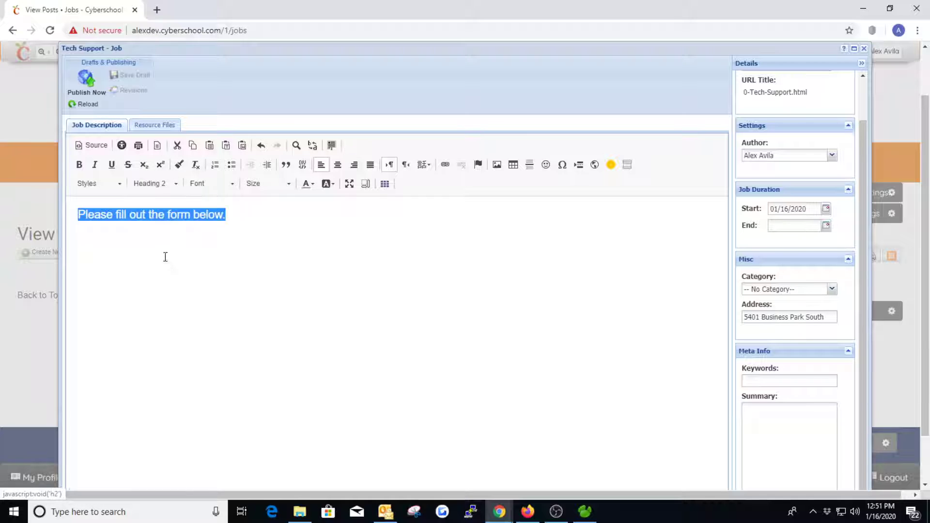
{"action": "left_click", "coordinate": [264, 221]}
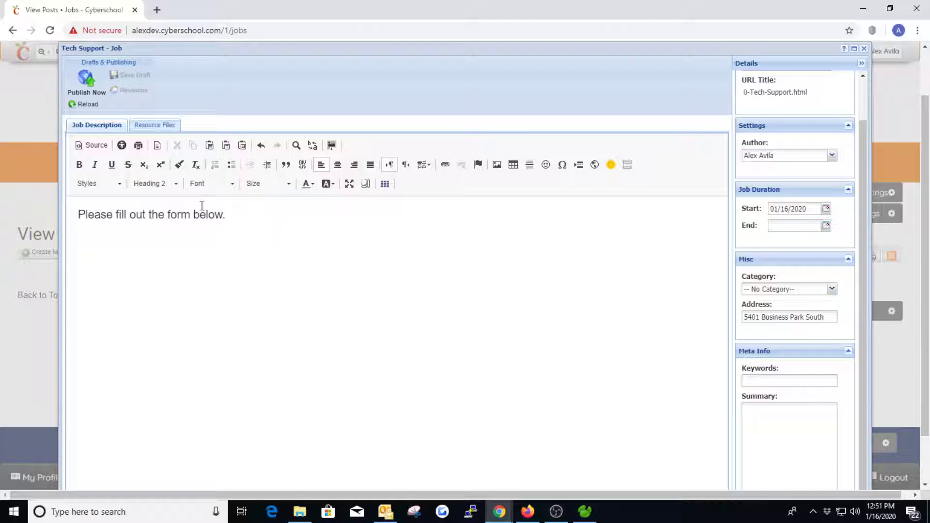
{"action": "left_click", "coordinate": [87, 86]}
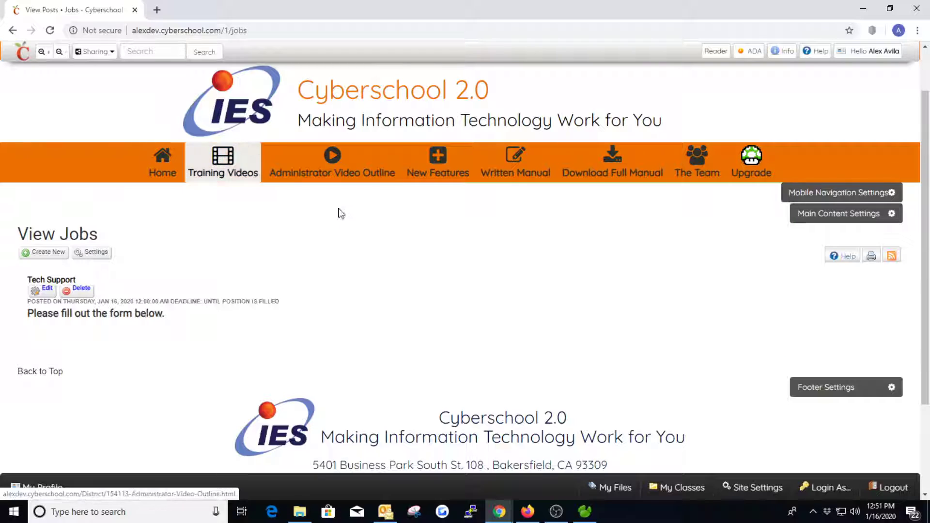
- Open the Form Creator from the user menu in a new browser tab
{"action": "left_click", "coordinate": [864, 51]}
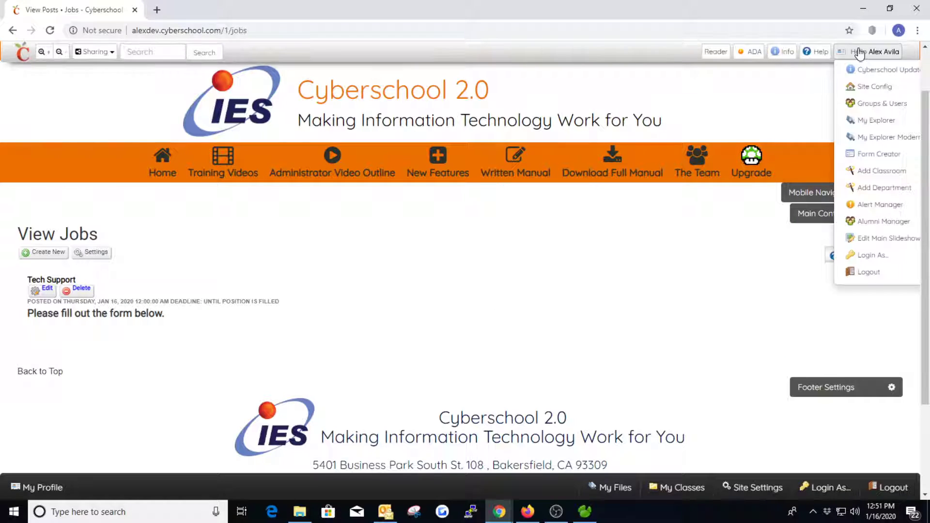
{"action": "right_click", "coordinate": [883, 156]}
{"action": "left_click", "coordinate": [804, 160]}
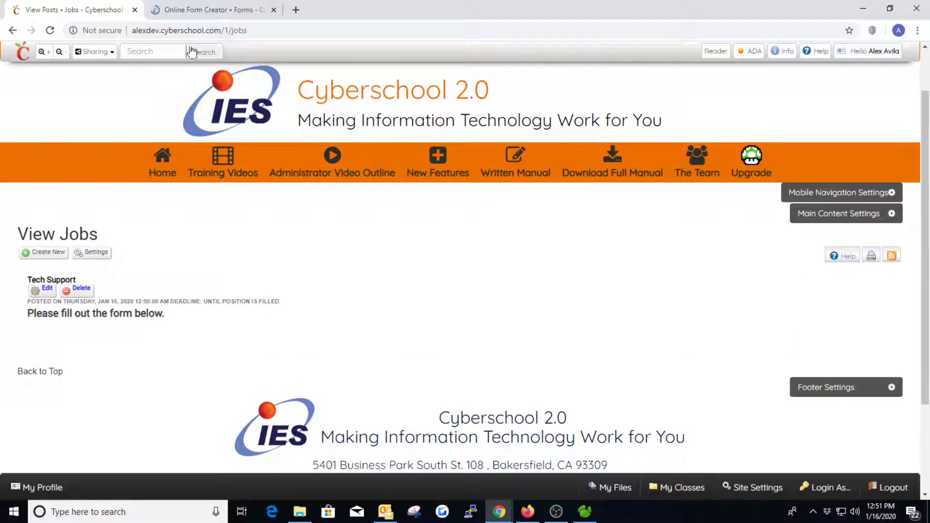
{"action": "left_click", "coordinate": [197, 11]}
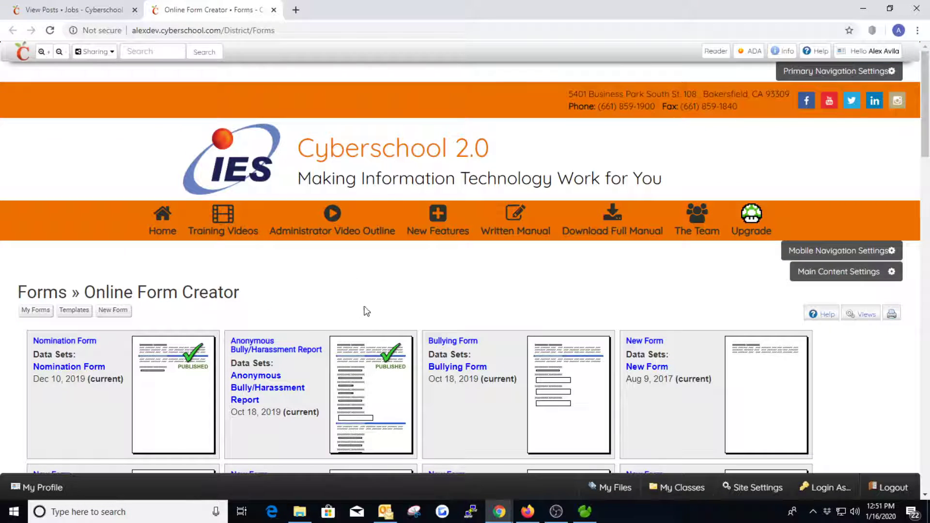
- Browse the list of existing forms and bring up the available form templates
{"action": "scroll", "coordinate": [369, 313], "scroll_direction": "down", "scroll_amount": 4}
{"action": "scroll", "coordinate": [398, 280], "scroll_direction": "down", "scroll_amount": 1}
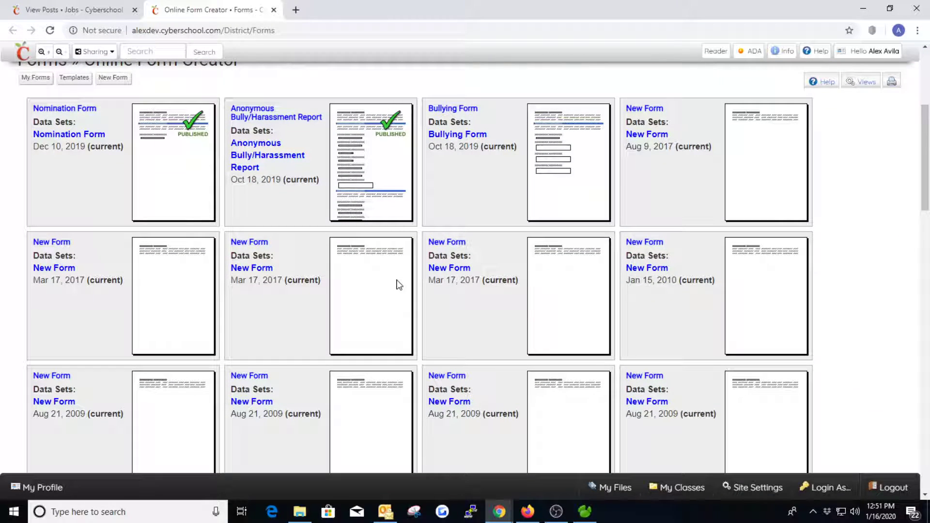
{"action": "scroll", "coordinate": [398, 285], "scroll_direction": "up", "scroll_amount": 1}
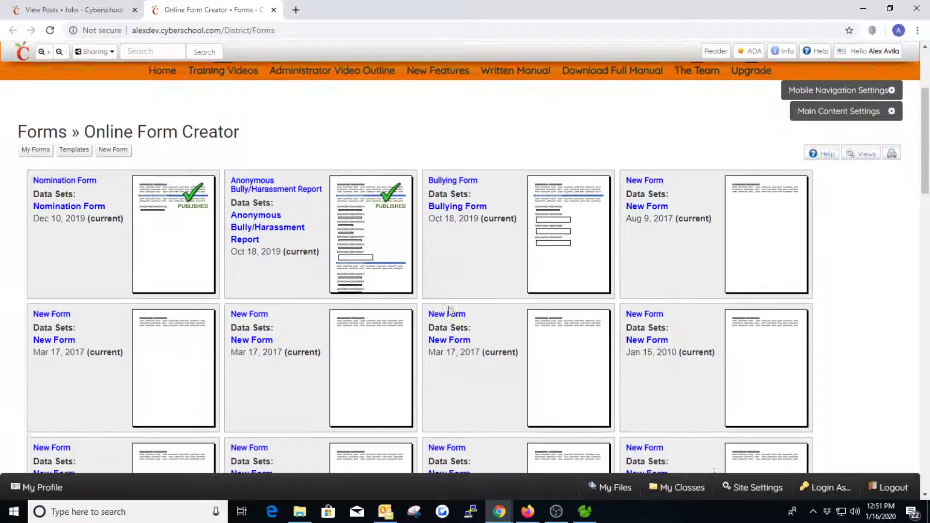
{"action": "scroll", "coordinate": [474, 249], "scroll_direction": "down", "scroll_amount": 8}
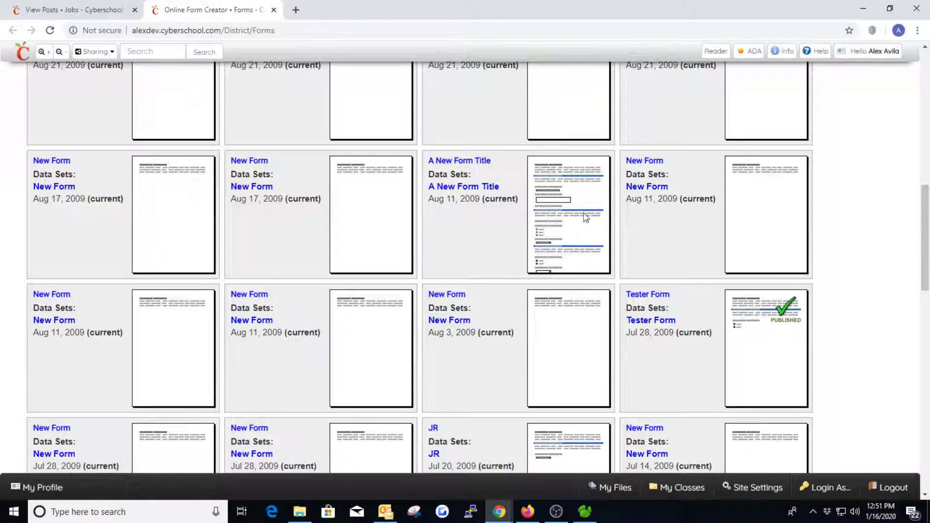
{"action": "scroll", "coordinate": [528, 332], "scroll_direction": "up", "scroll_amount": 12}
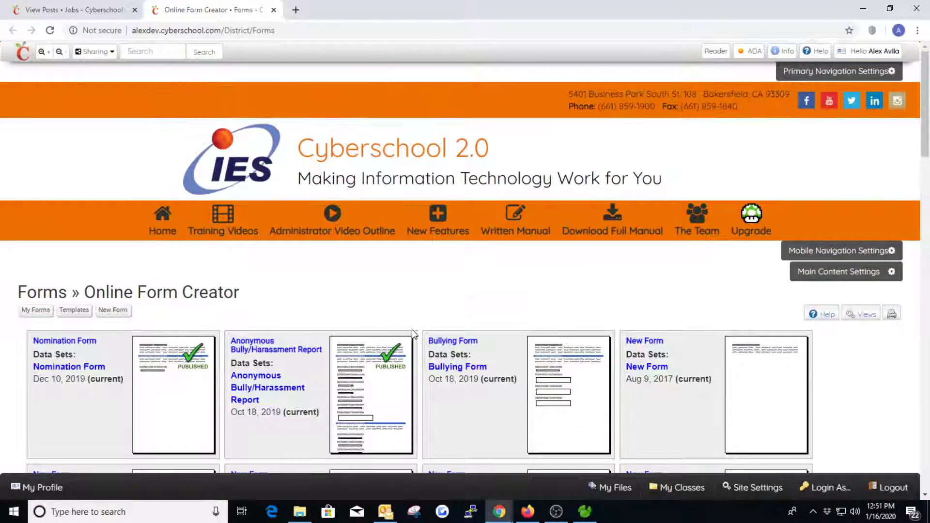
{"action": "scroll", "coordinate": [336, 297], "scroll_direction": "down", "scroll_amount": 1}
{"action": "scroll", "coordinate": [168, 292], "scroll_direction": "up", "scroll_amount": 1}
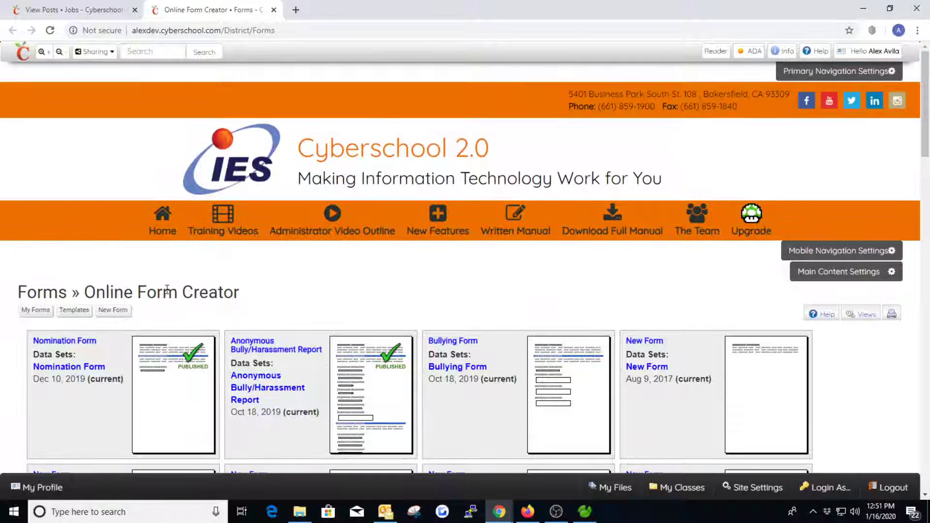
{"action": "left_click", "coordinate": [70, 313]}
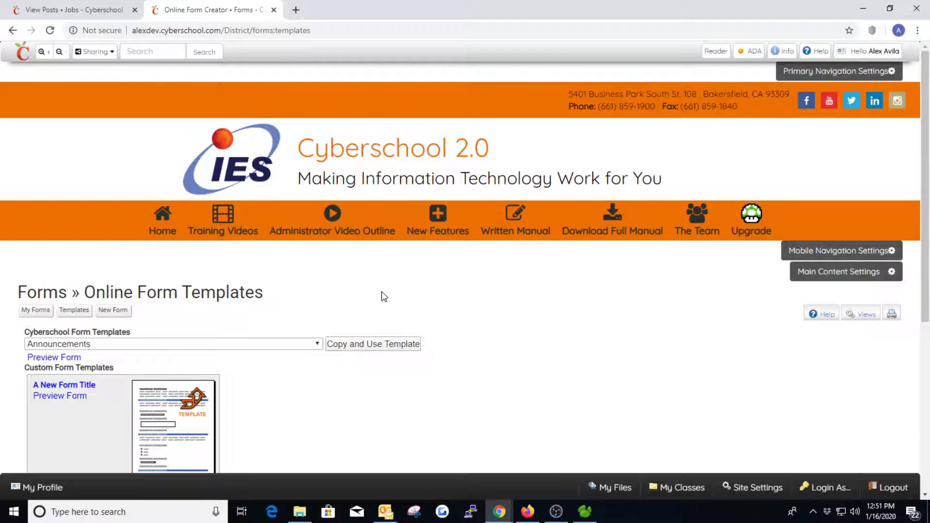
- Pick Employment Application from the Cyberschool Form Templates and copy it into a new form
{"action": "scroll", "coordinate": [382, 296], "scroll_direction": "down", "scroll_amount": 1}
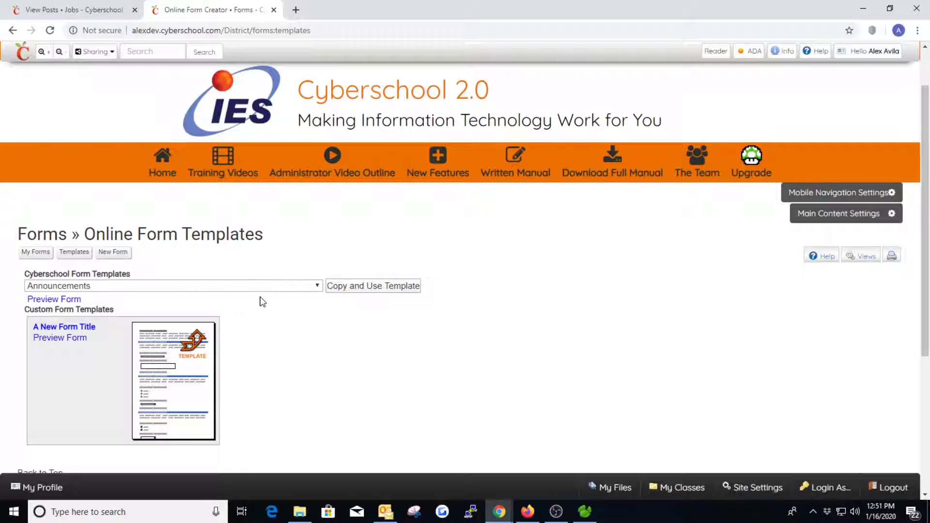
{"action": "left_click", "coordinate": [275, 288]}
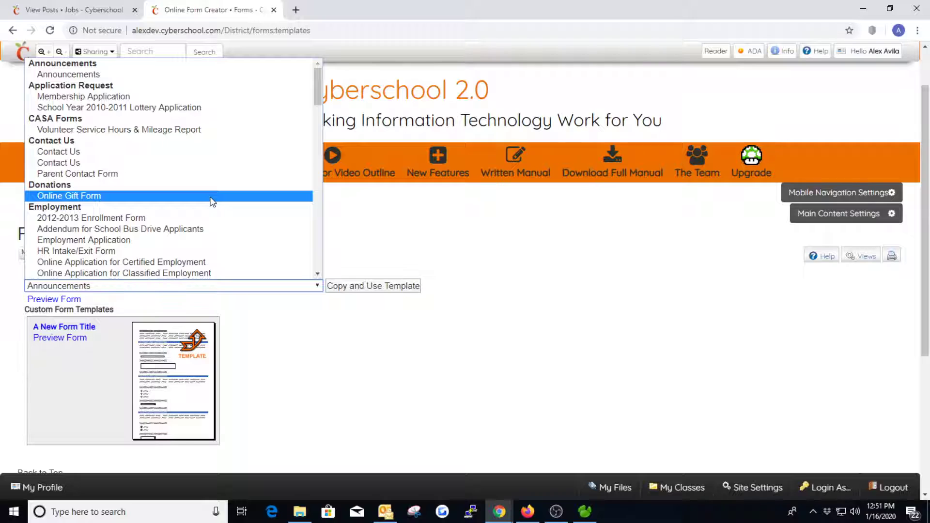
{"action": "scroll", "coordinate": [212, 202], "scroll_direction": "down", "scroll_amount": 3}
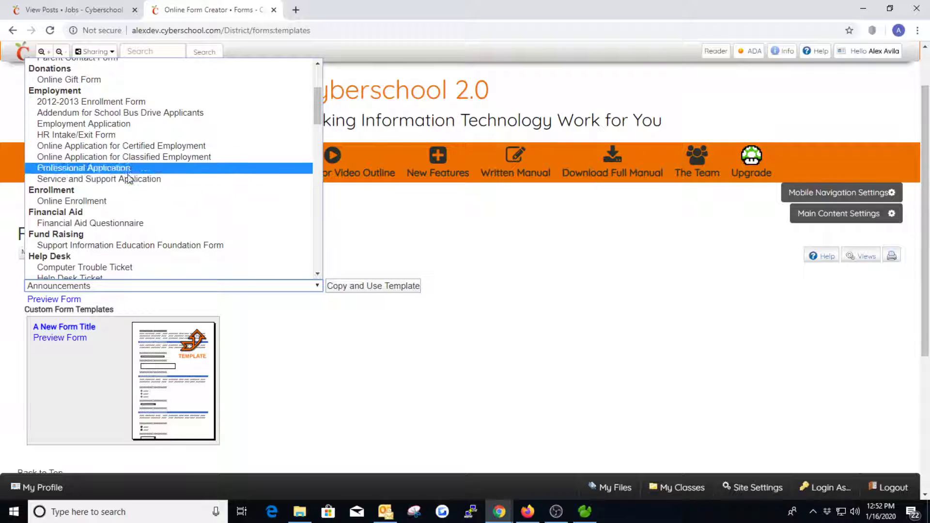
{"action": "left_click", "coordinate": [95, 125]}
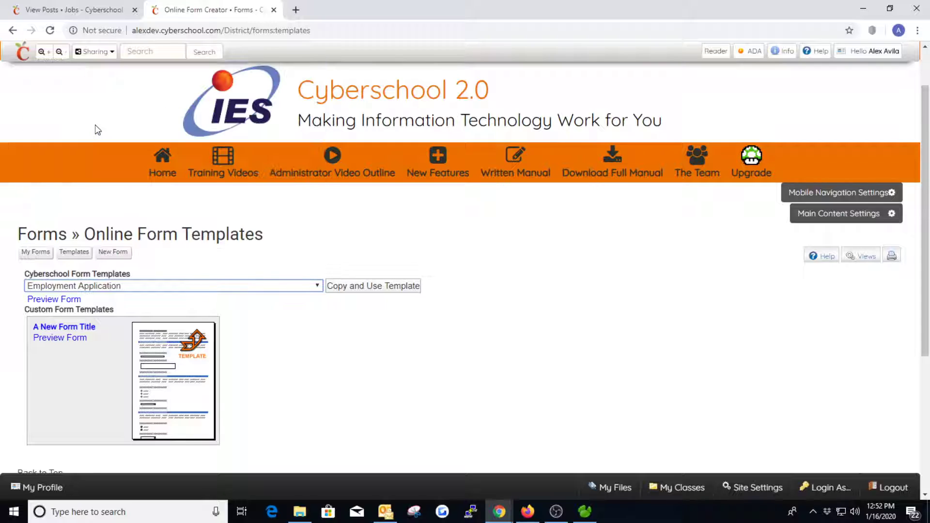
{"action": "left_click", "coordinate": [361, 289]}
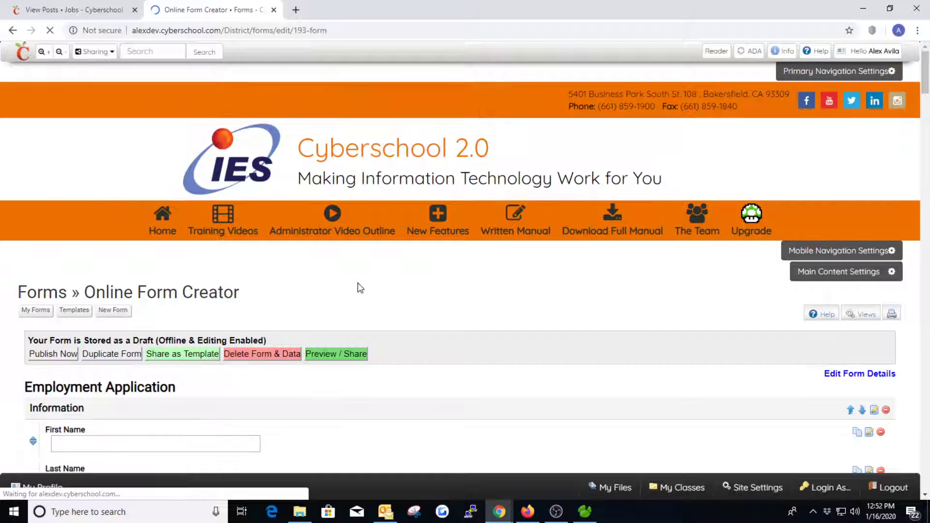
- Scroll through the Employment Application draft to review its questions and Reference section
{"action": "scroll", "coordinate": [469, 315], "scroll_direction": "down", "scroll_amount": 1}
{"action": "scroll", "coordinate": [470, 321], "scroll_direction": "down", "scroll_amount": 3}
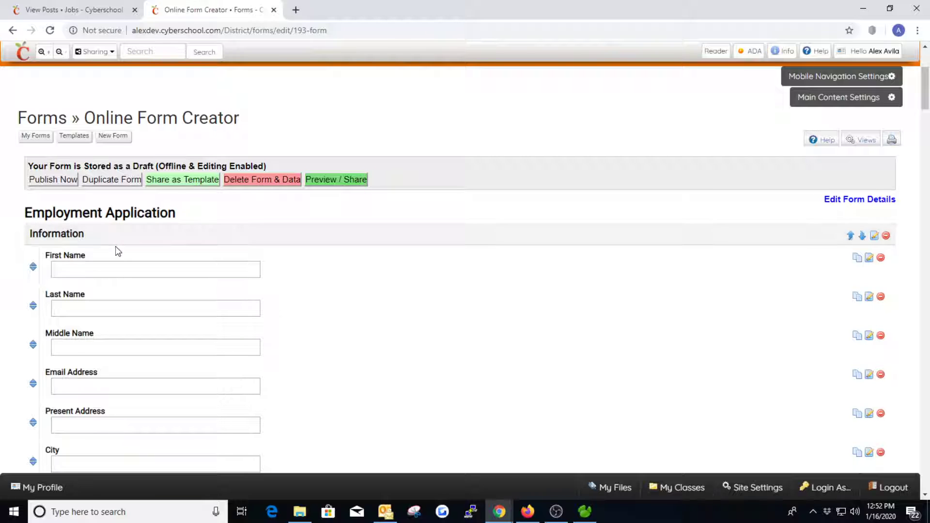
{"action": "scroll", "coordinate": [111, 242], "scroll_direction": "down", "scroll_amount": 1}
{"action": "scroll", "coordinate": [84, 213], "scroll_direction": "down", "scroll_amount": 1}
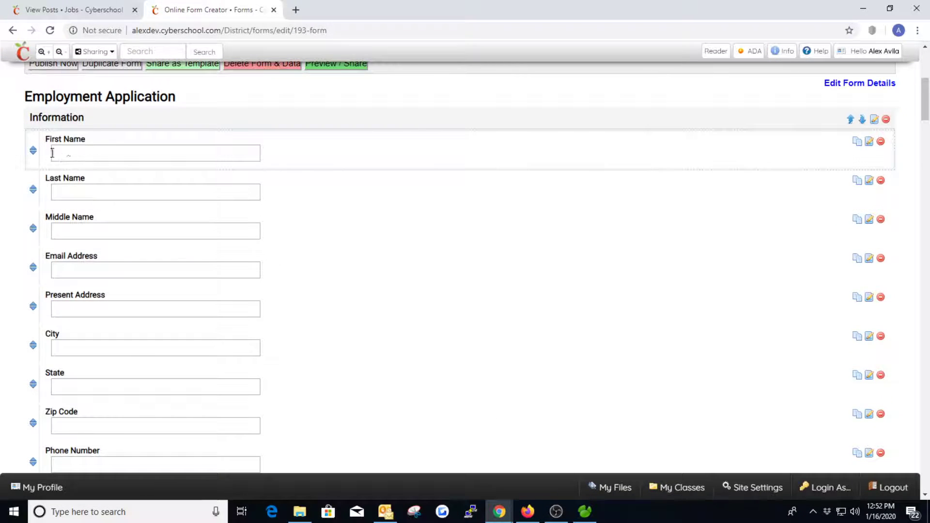
{"action": "scroll", "coordinate": [52, 153], "scroll_direction": "down", "scroll_amount": 4}
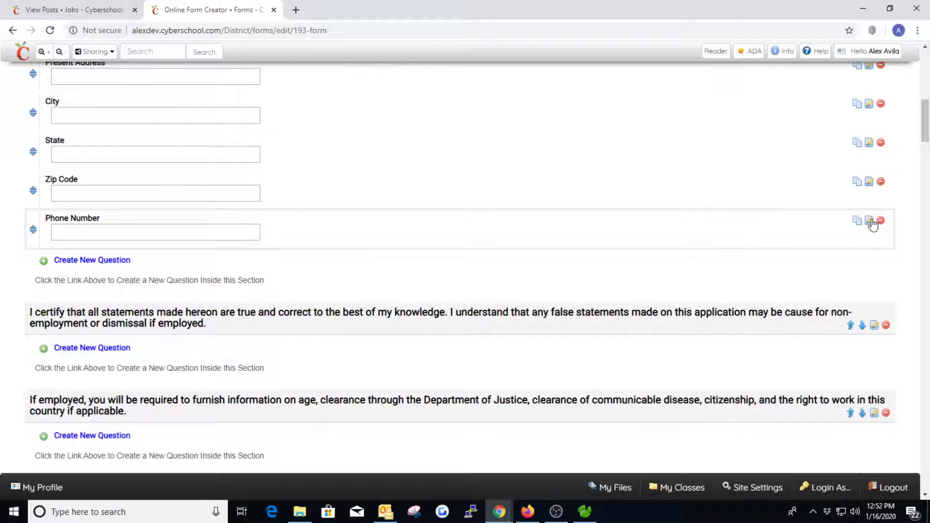
{"action": "scroll", "coordinate": [137, 278], "scroll_direction": "down", "scroll_amount": 3}
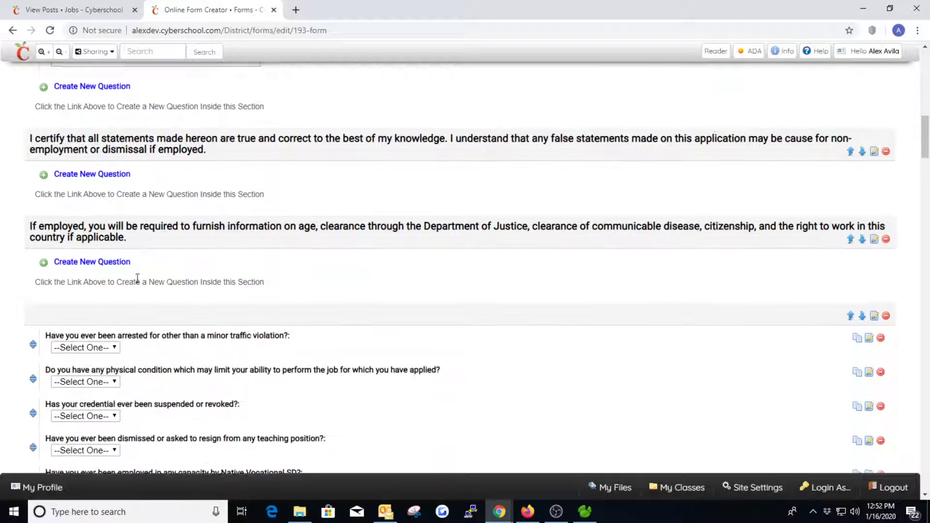
{"action": "scroll", "coordinate": [138, 279], "scroll_direction": "down", "scroll_amount": 2}
{"action": "scroll", "coordinate": [132, 216], "scroll_direction": "down", "scroll_amount": 1}
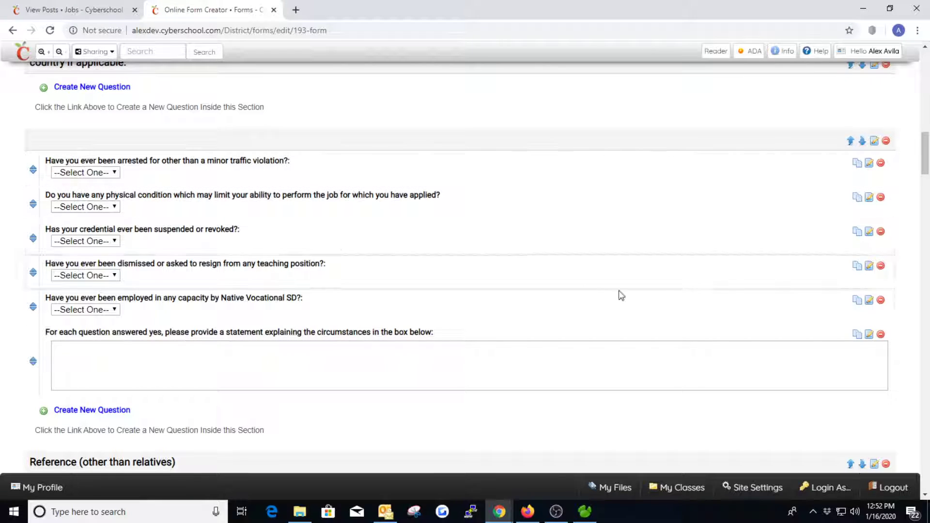
{"action": "left_click_drag", "start_coordinate": [925, 159], "coordinate": [927, 176]}
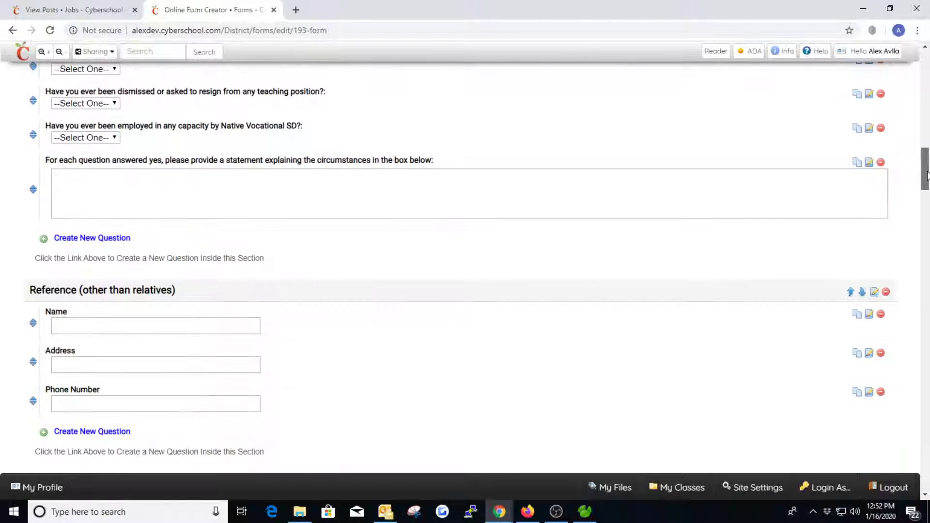
{"action": "scroll", "coordinate": [477, 270], "scroll_direction": "up", "scroll_amount": 15}
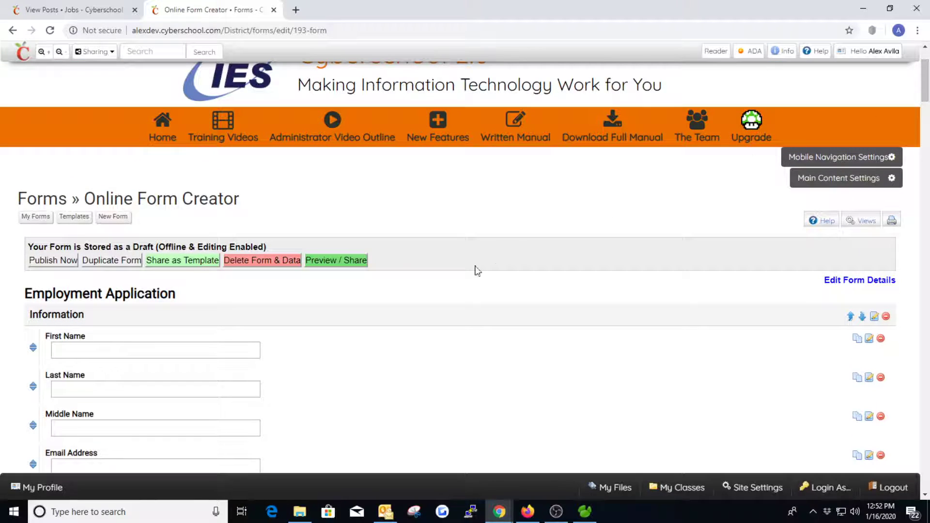
{"action": "left_click", "coordinate": [334, 262]}
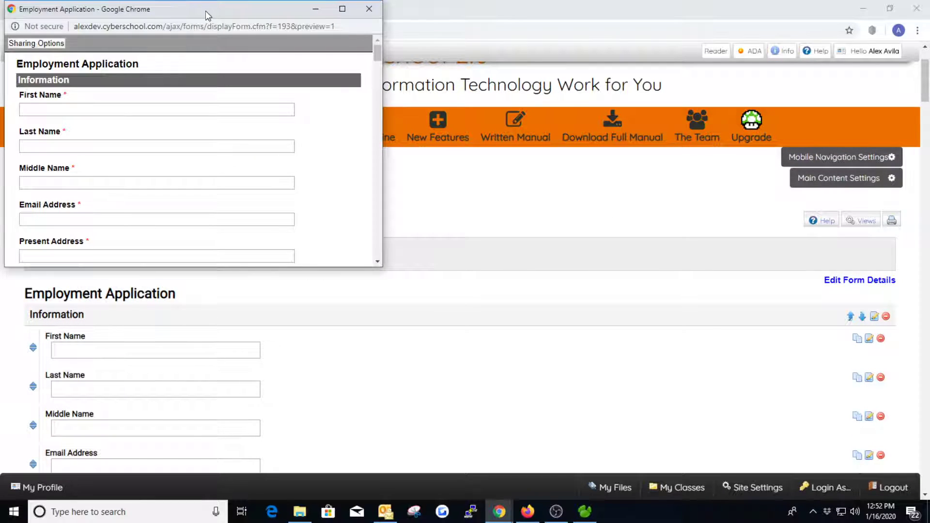
{"action": "double_click", "coordinate": [205, 11]}
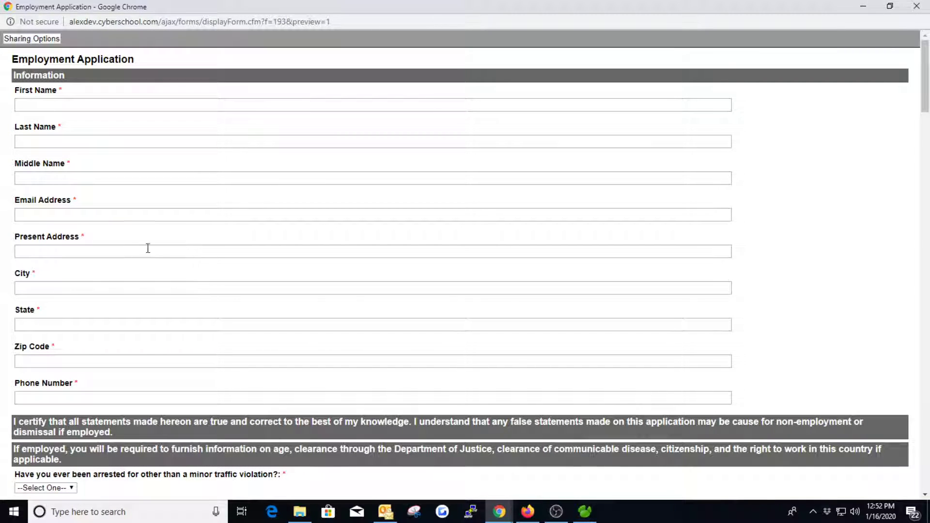
{"action": "scroll", "coordinate": [127, 249], "scroll_direction": "down", "scroll_amount": 4}
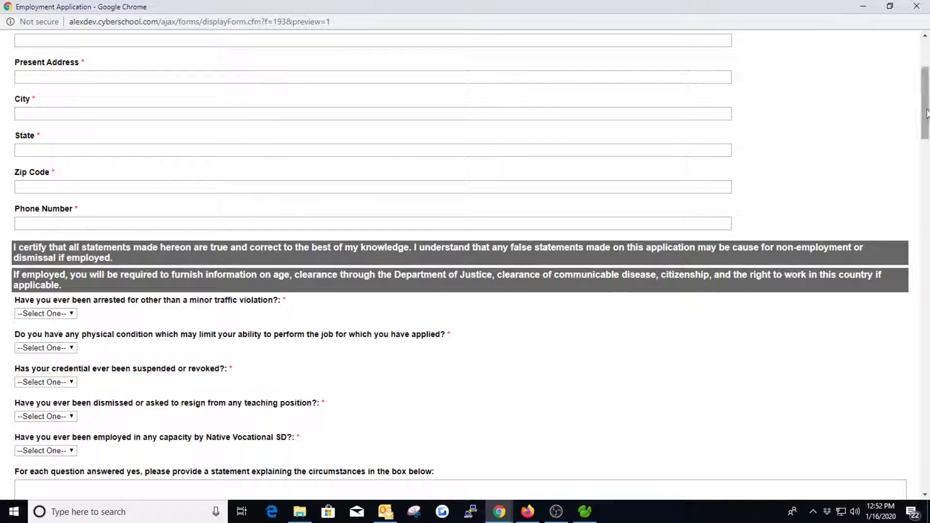
{"action": "left_click_drag", "start_coordinate": [927, 113], "coordinate": [927, 87]}
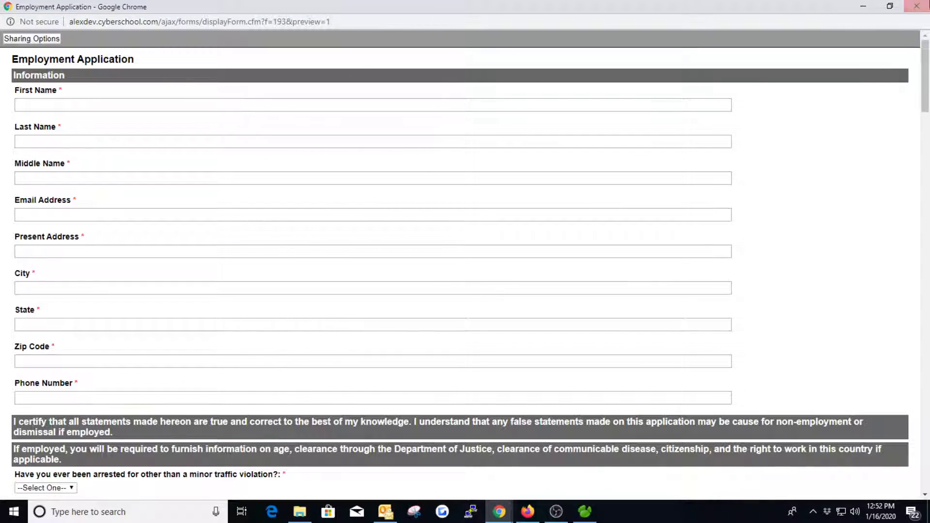
{"action": "left_click", "coordinate": [916, 5]}
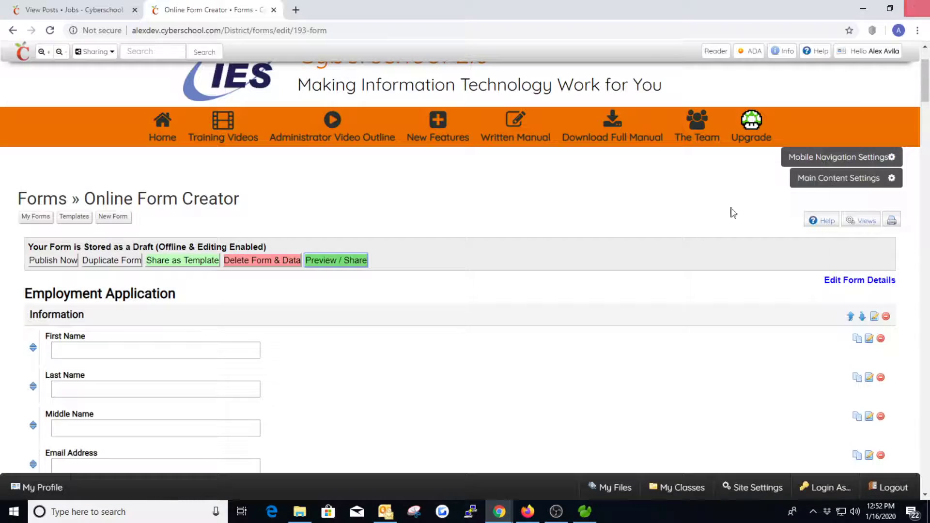
- Publish the Employment Application form and scroll through its live preview
{"action": "left_click", "coordinate": [46, 261]}
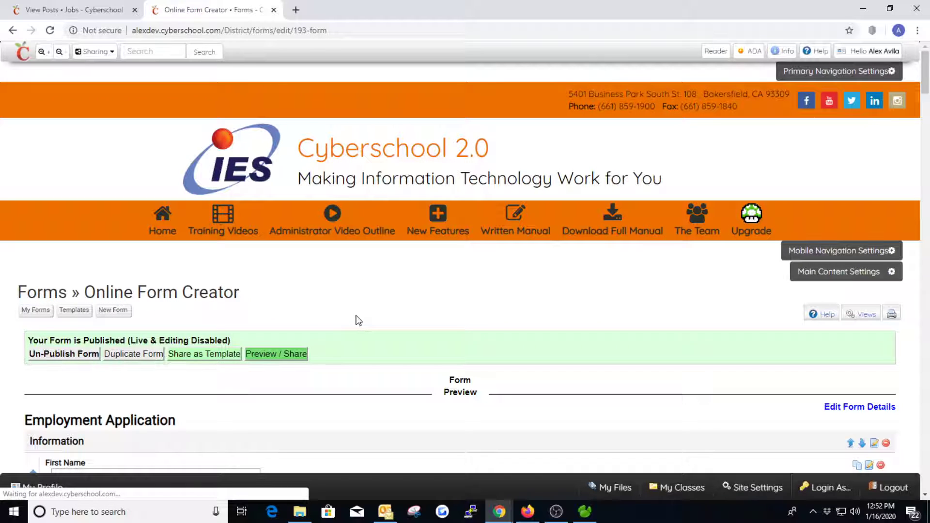
{"action": "scroll", "coordinate": [353, 319], "scroll_direction": "down", "scroll_amount": 3}
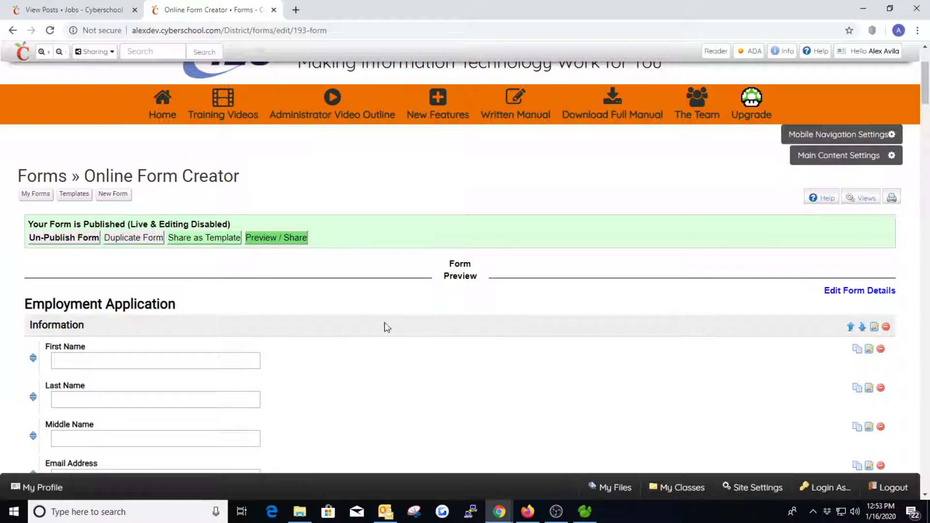
{"action": "scroll", "coordinate": [187, 349], "scroll_direction": "down", "scroll_amount": 3}
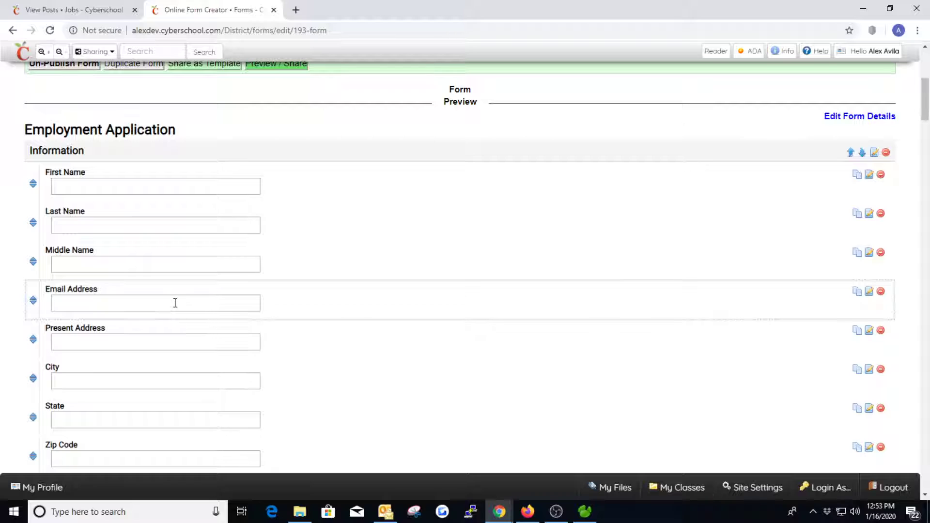
{"action": "scroll", "coordinate": [177, 322], "scroll_direction": "down", "scroll_amount": 1}
{"action": "scroll", "coordinate": [186, 339], "scroll_direction": "up", "scroll_amount": 3}
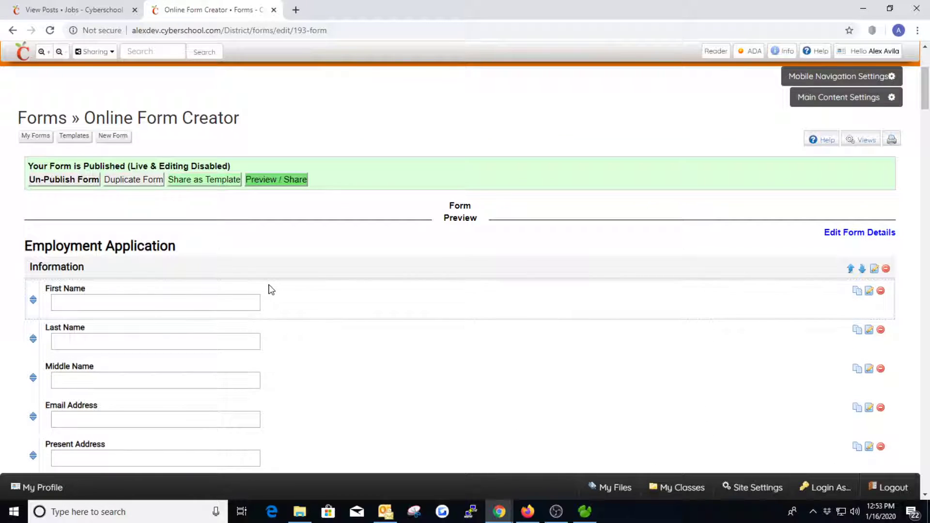
- Copy the form's shareable link from Sharing Options and close the preview window
{"action": "left_click", "coordinate": [284, 182]}
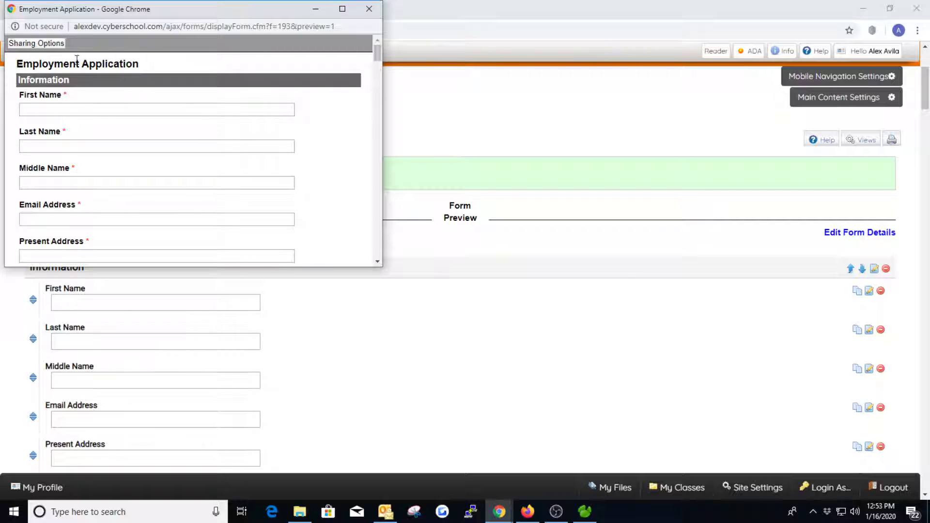
{"action": "left_click", "coordinate": [46, 48]}
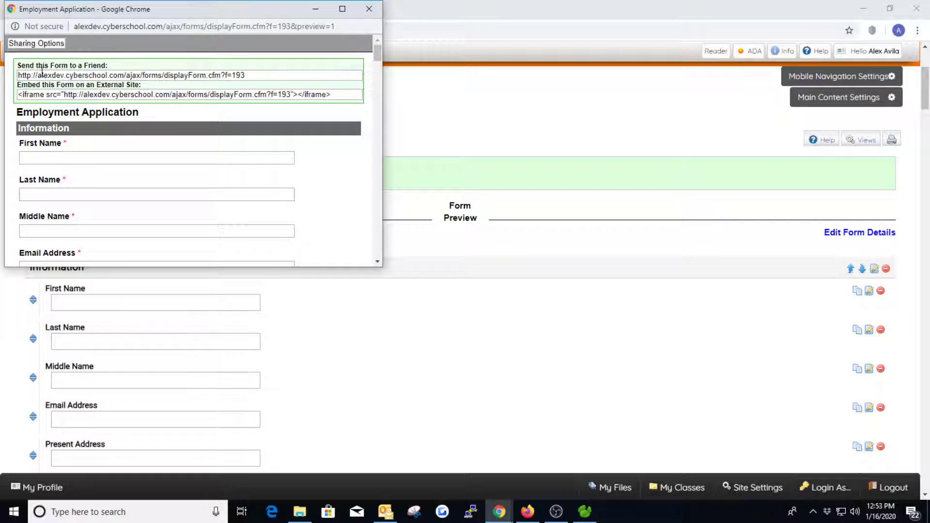
{"action": "left_click", "coordinate": [95, 77]}
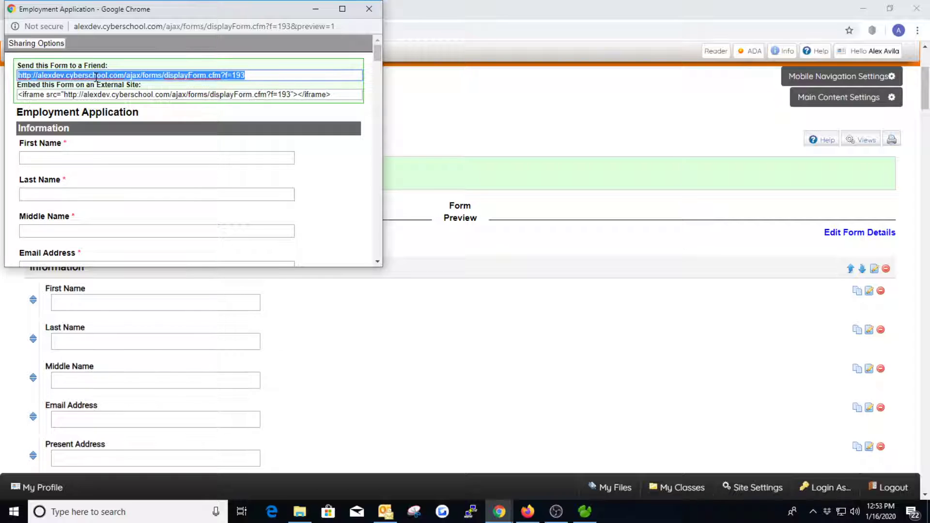
{"action": "right_click", "coordinate": [102, 74]}
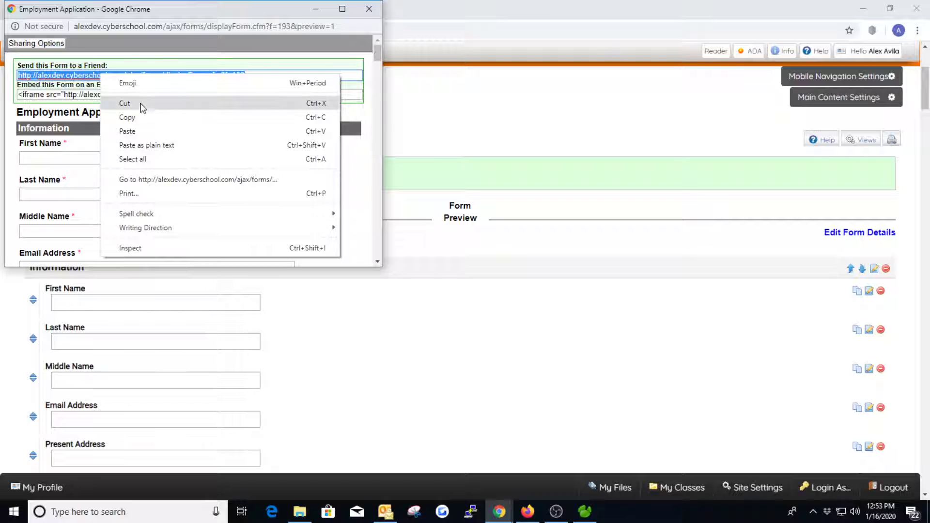
{"action": "left_click", "coordinate": [131, 114]}
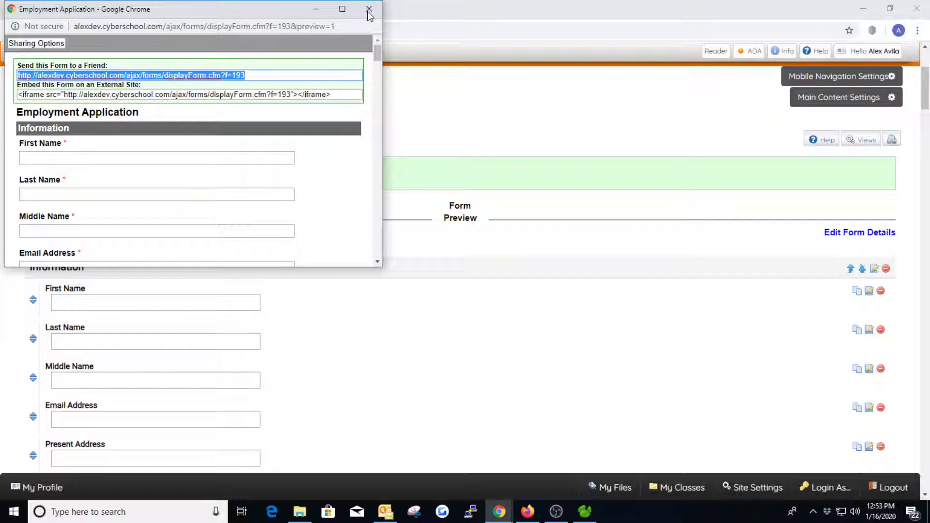
{"action": "left_click", "coordinate": [369, 9]}
- In the Tech Support job description, add two blank lines below the intro sentence
{"action": "left_click", "coordinate": [81, 12]}
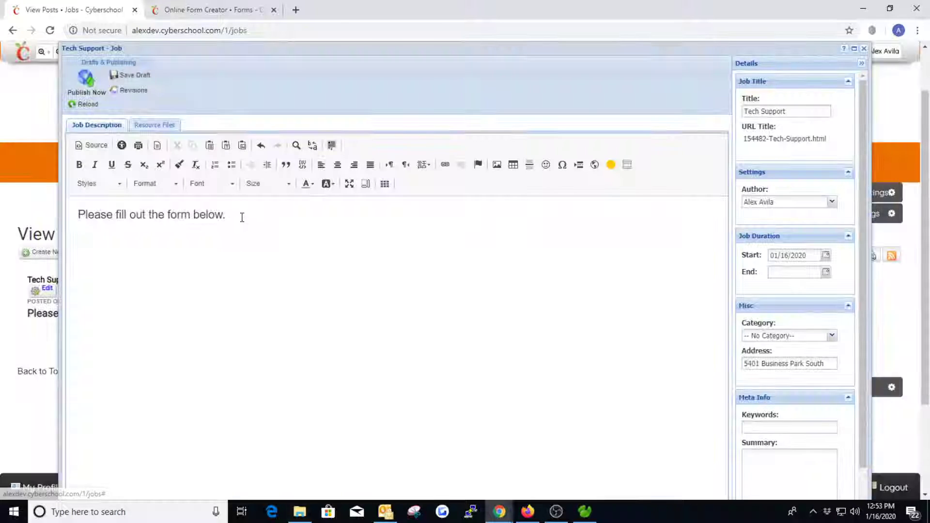
{"action": "left_click", "coordinate": [242, 217]}
{"action": "key", "text": "Return"}
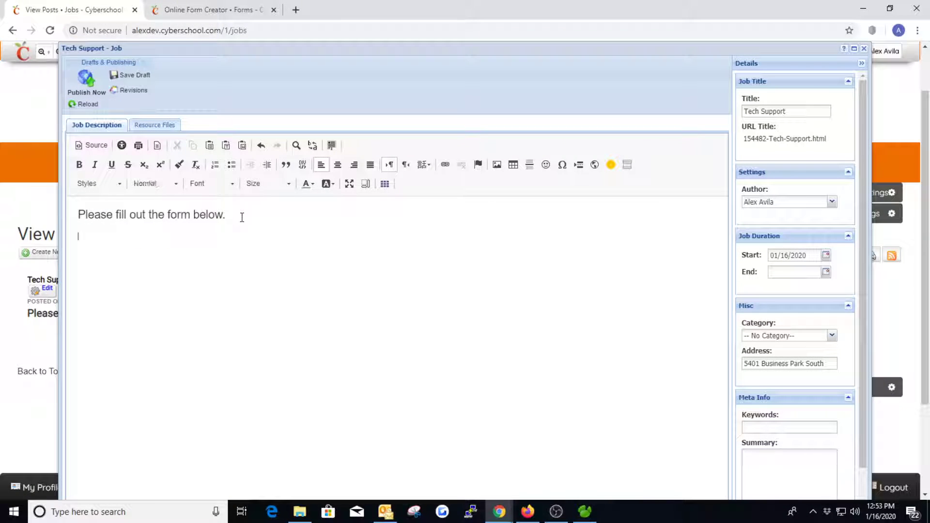
{"action": "key", "text": "Return"}
- Insert an iframe with the relative form URL, 100% width, scrollbars and title 'Job Applicati'
{"action": "left_click", "coordinate": [594, 166]}
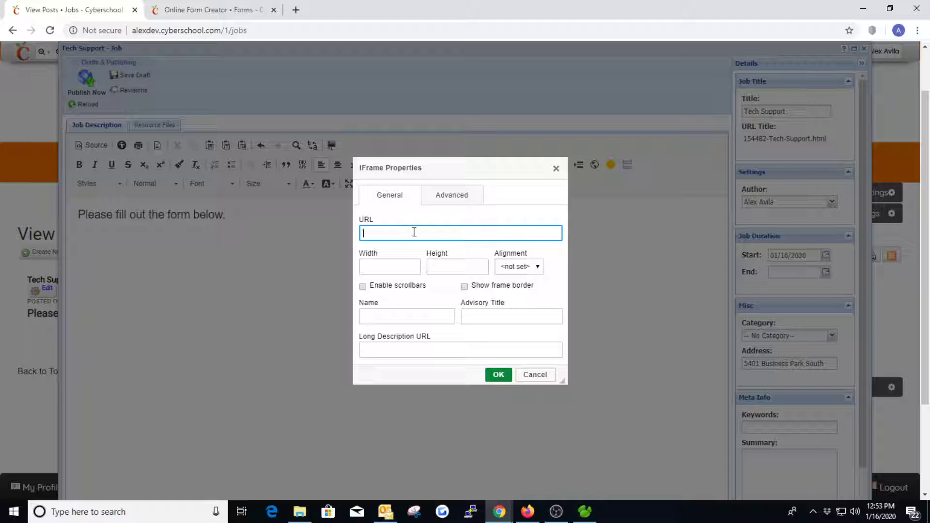
{"action": "key", "text": "ctrl+v"}
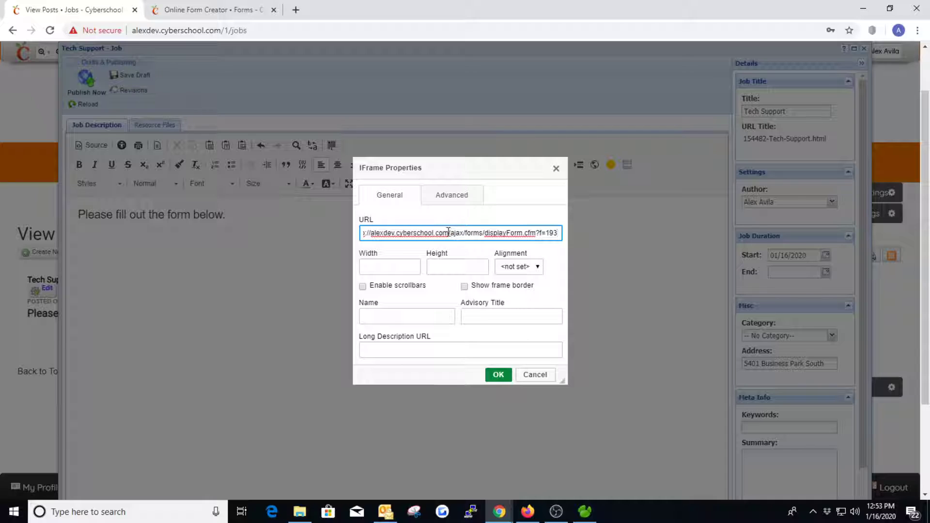
{"action": "left_click_drag", "start_coordinate": [448, 233], "coordinate": [364, 233]}
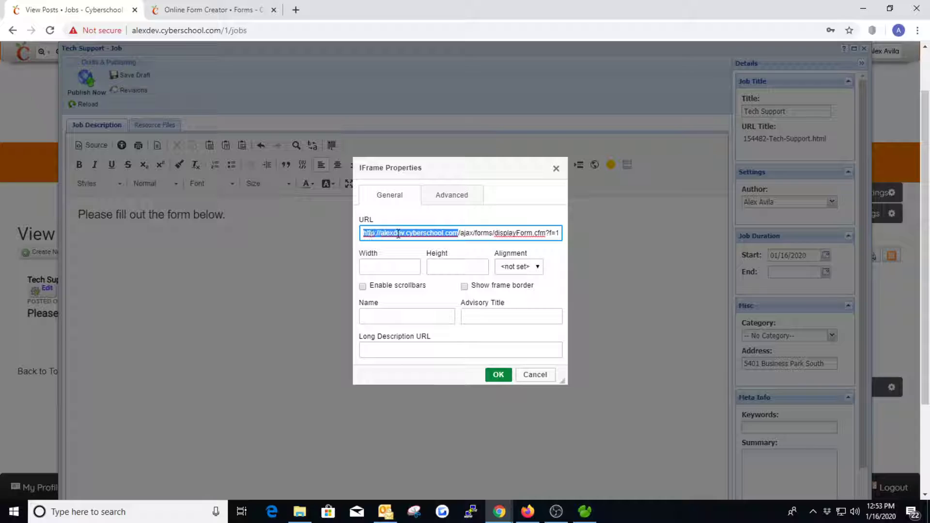
{"action": "key", "text": "BackSpace"}
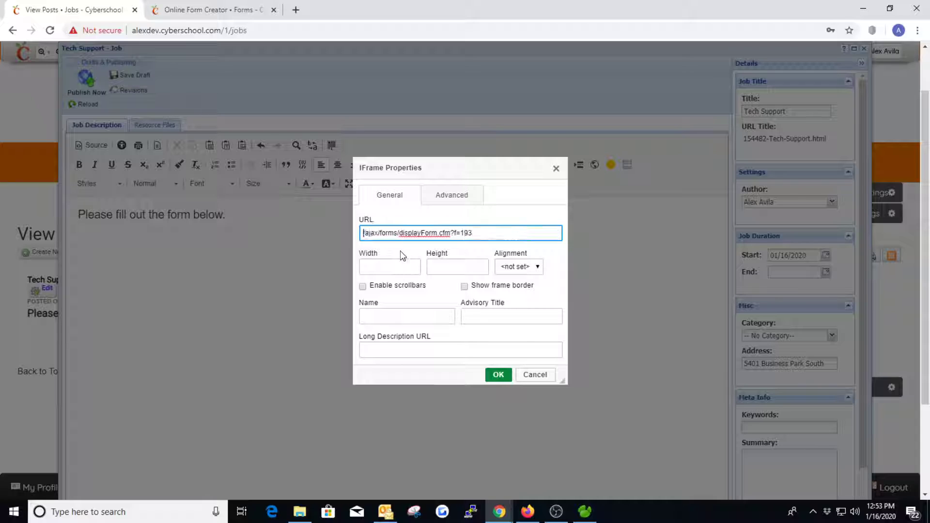
{"action": "left_click", "coordinate": [385, 262]}
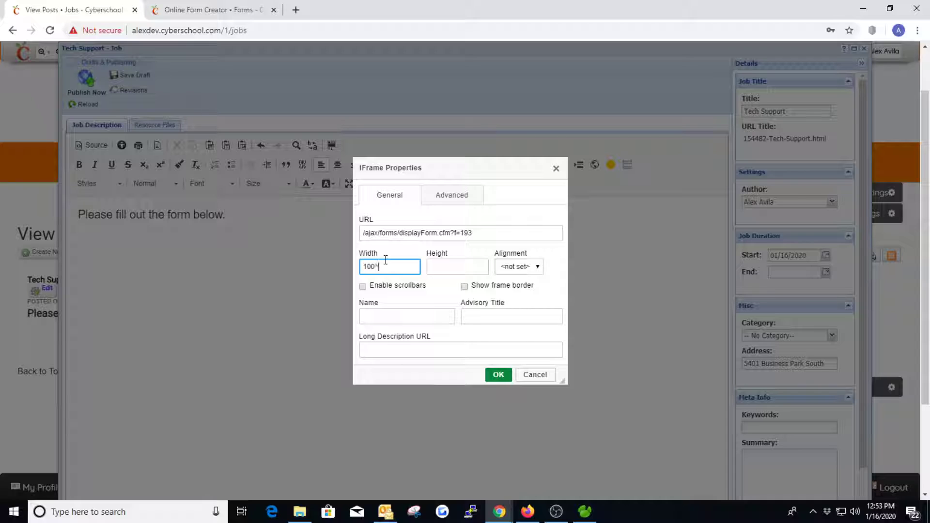
{"action": "key", "text": "Tab"}
{"action": "left_click", "coordinate": [385, 260]}
{"action": "type", "text": "%"}
{"action": "key", "text": "Tab"}
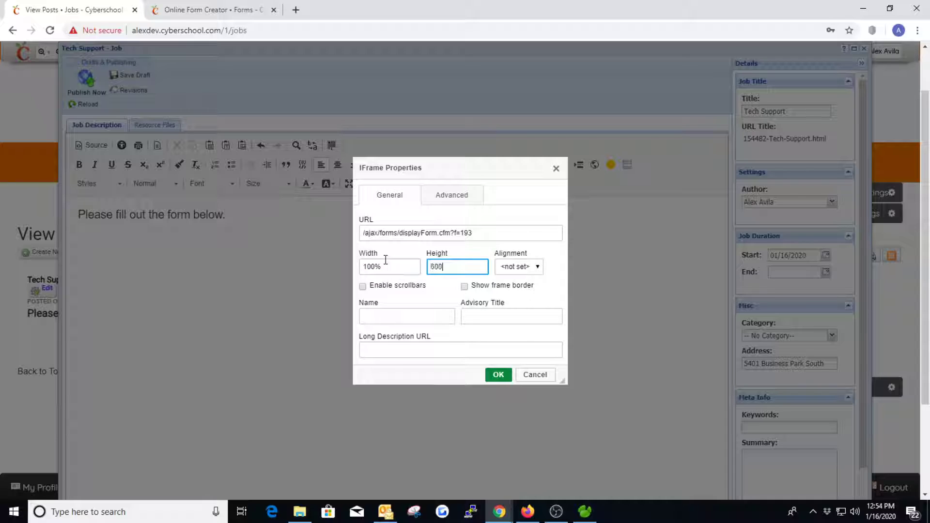
{"action": "left_click", "coordinate": [362, 286]}
{"action": "left_click", "coordinate": [485, 319]}
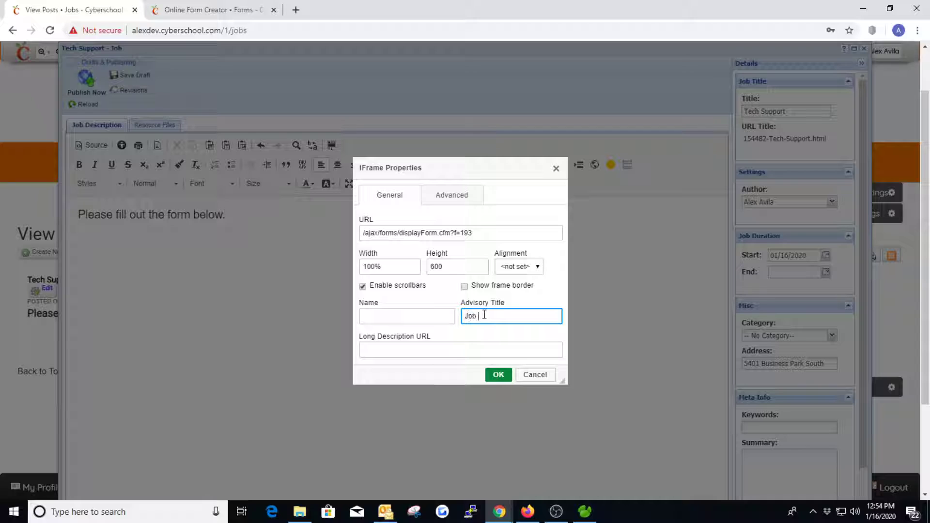
{"action": "type", "text": "Job Application Form Embed"}
{"action": "left_click", "coordinate": [498, 375]}
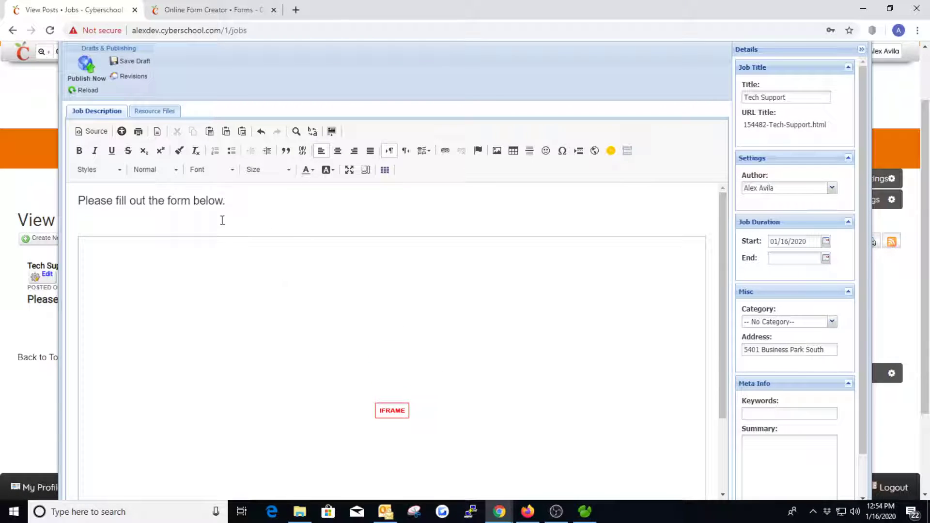
- Publish the updated Tech Support job and scroll down to the embedded form
{"action": "left_click", "coordinate": [92, 72]}
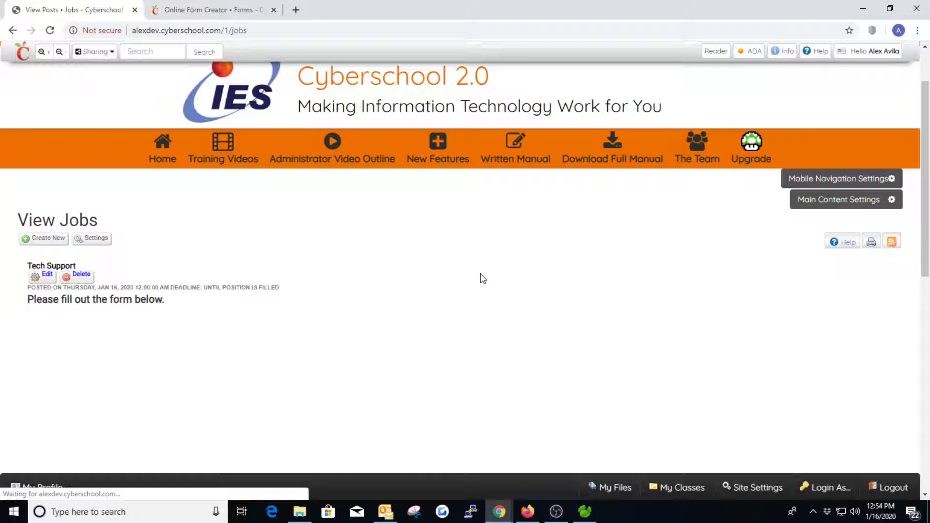
{"action": "scroll", "coordinate": [676, 262], "scroll_direction": "down", "scroll_amount": 4}
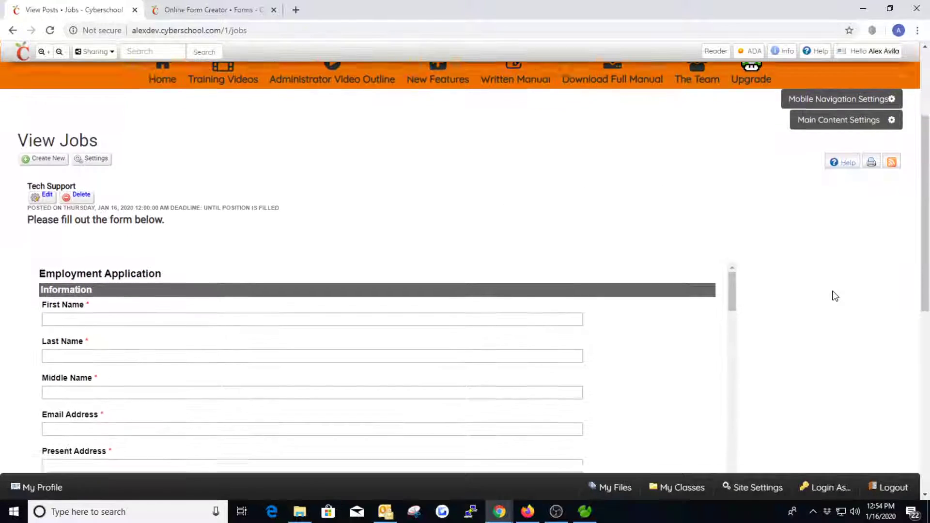
{"action": "scroll", "coordinate": [289, 259], "scroll_direction": "down", "scroll_amount": 2}
{"action": "scroll", "coordinate": [108, 207], "scroll_direction": "up", "scroll_amount": 2}
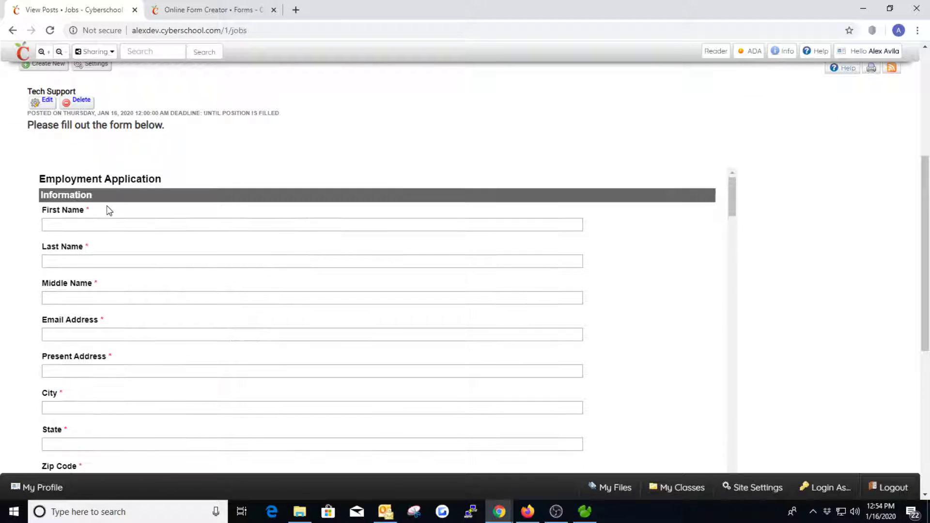
{"action": "scroll", "coordinate": [149, 222], "scroll_direction": "down", "scroll_amount": 5}
{"action": "scroll", "coordinate": [521, 258], "scroll_direction": "down", "scroll_amount": 10}
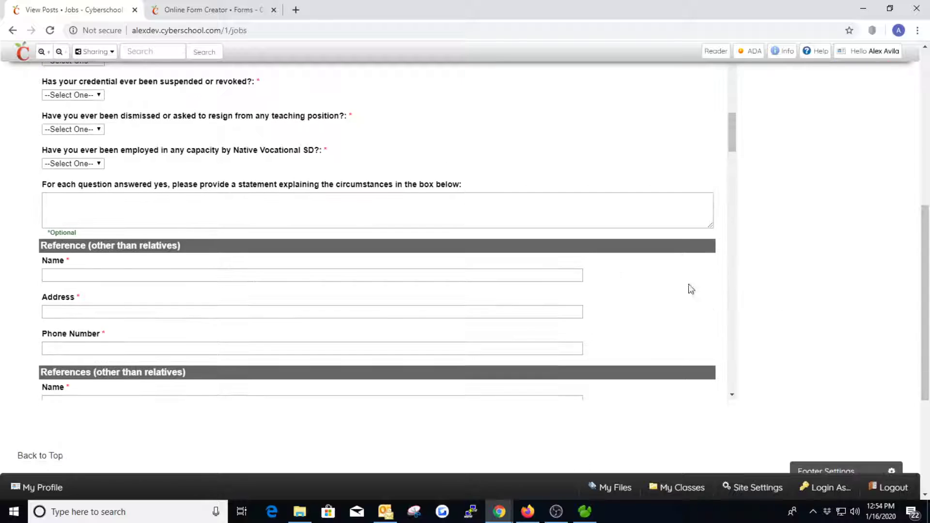
{"action": "scroll", "coordinate": [521, 257], "scroll_direction": "down", "scroll_amount": 5}
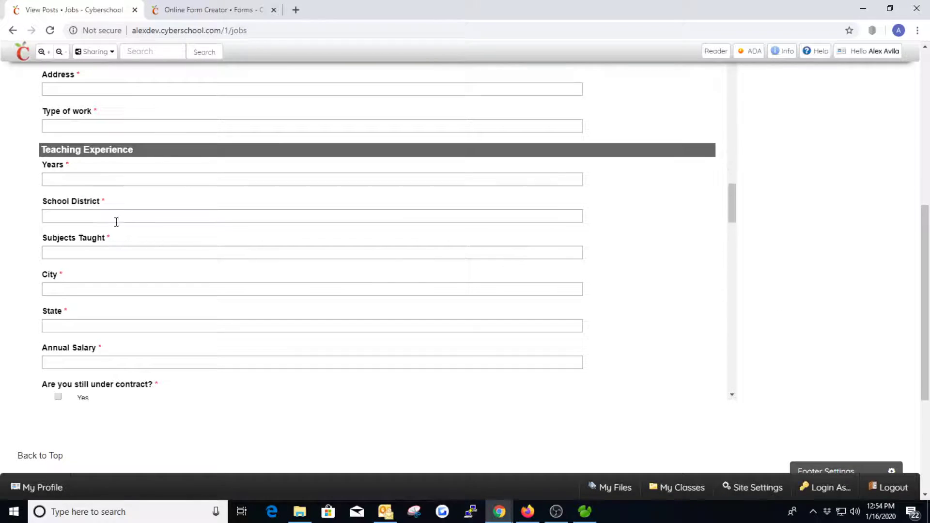
- Type test text 'asdf' into the School District and Subjects Taught fields
{"action": "left_click", "coordinate": [114, 216]}
{"action": "type", "text": "asdf"}
{"action": "left_click", "coordinate": [164, 252]}
{"action": "type", "text": "asdf"}
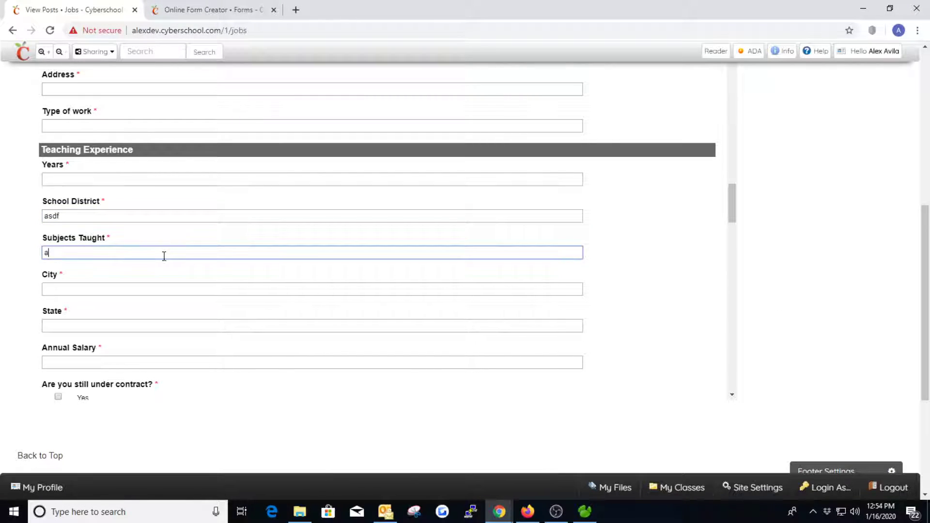
{"action": "scroll", "coordinate": [542, 270], "scroll_direction": "down", "scroll_amount": 5}
{"action": "scroll", "coordinate": [797, 300], "scroll_direction": "up", "scroll_amount": 10}
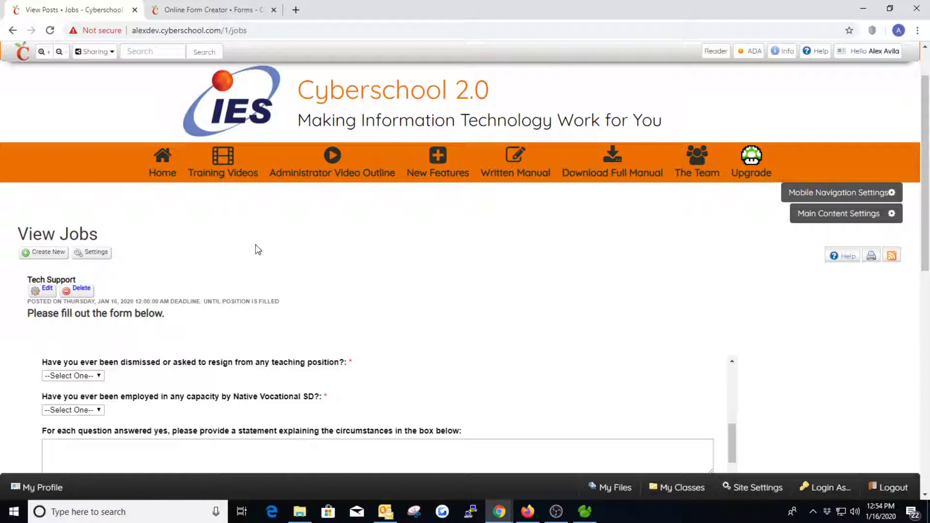
- Add a new page to the top navigation in the Site Settings Navigation Editor
{"action": "left_click", "coordinate": [745, 487]}
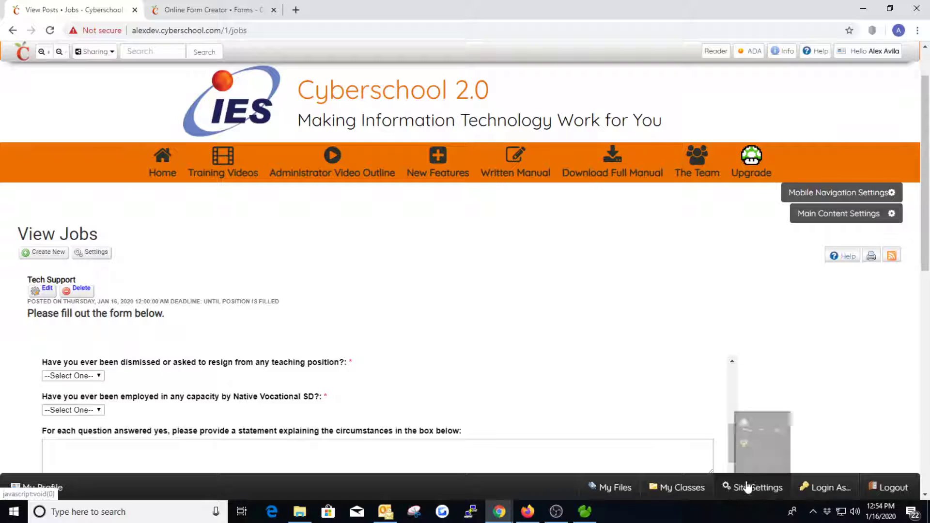
{"action": "left_click", "coordinate": [733, 446]}
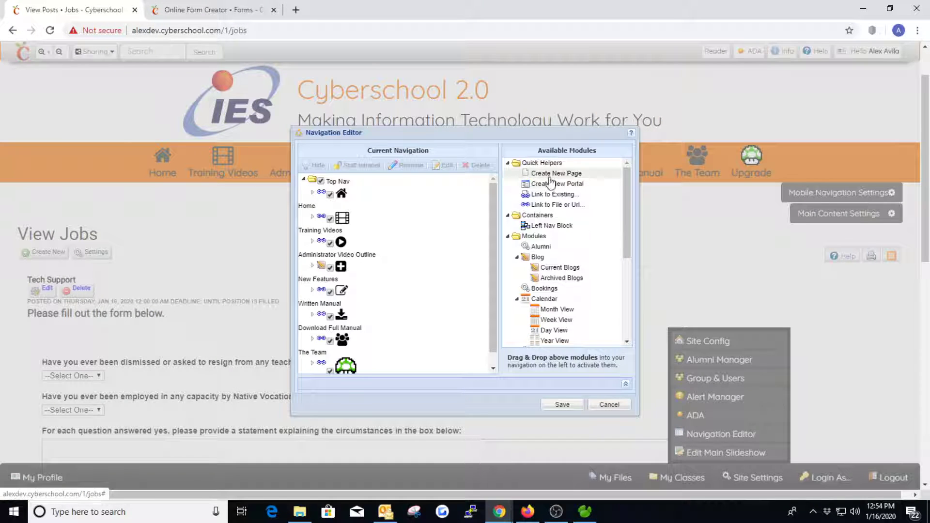
{"action": "left_click_drag", "start_coordinate": [552, 179], "coordinate": [349, 194]}
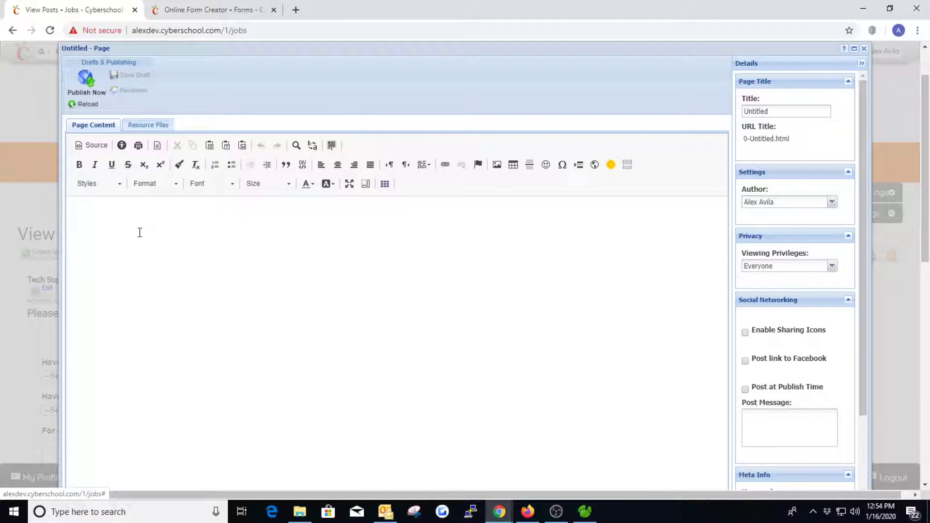
{"action": "left_click", "coordinate": [139, 232]}
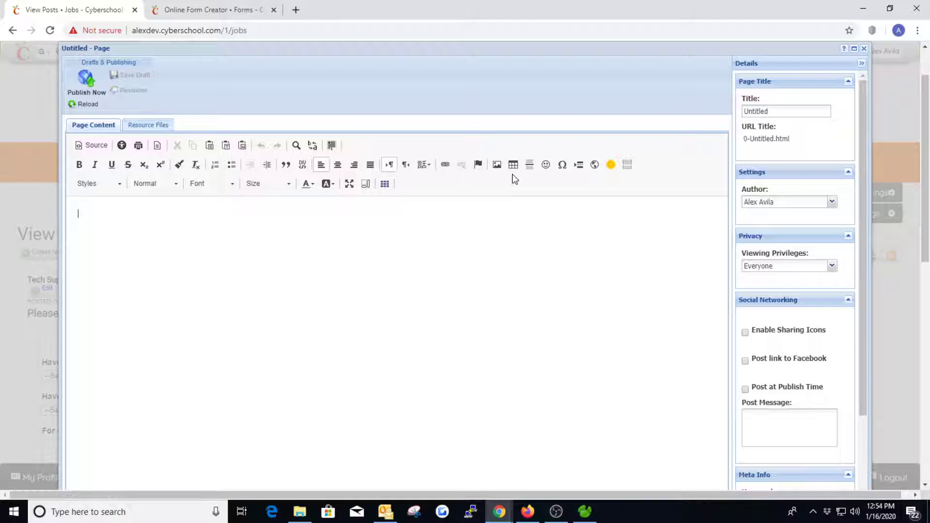
- Embed the form in an iframe with the relative form URL, 100% by 600, with scrollbars
{"action": "left_click", "coordinate": [581, 165]}
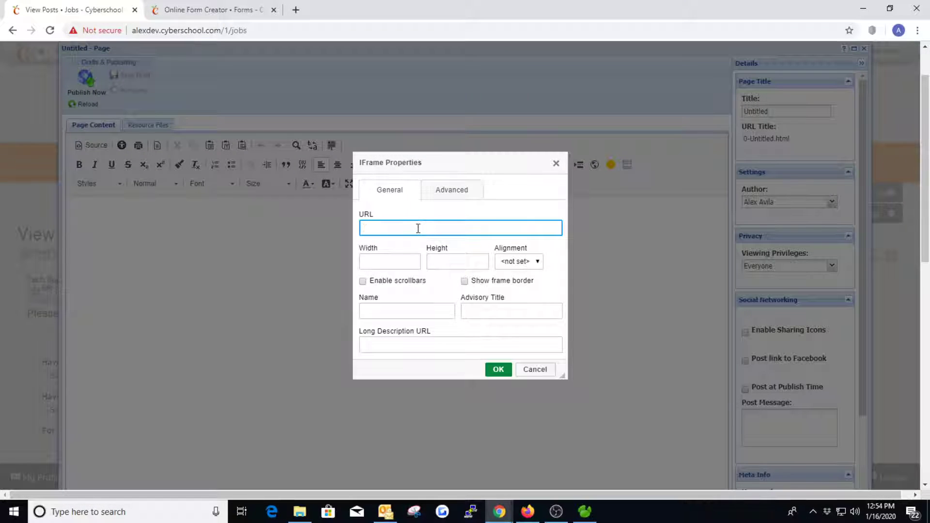
{"action": "key", "text": "ctrl+v"}
{"action": "left_click_drag", "start_coordinate": [449, 230], "coordinate": [353, 228]}
{"action": "key", "text": "BackSpace"}
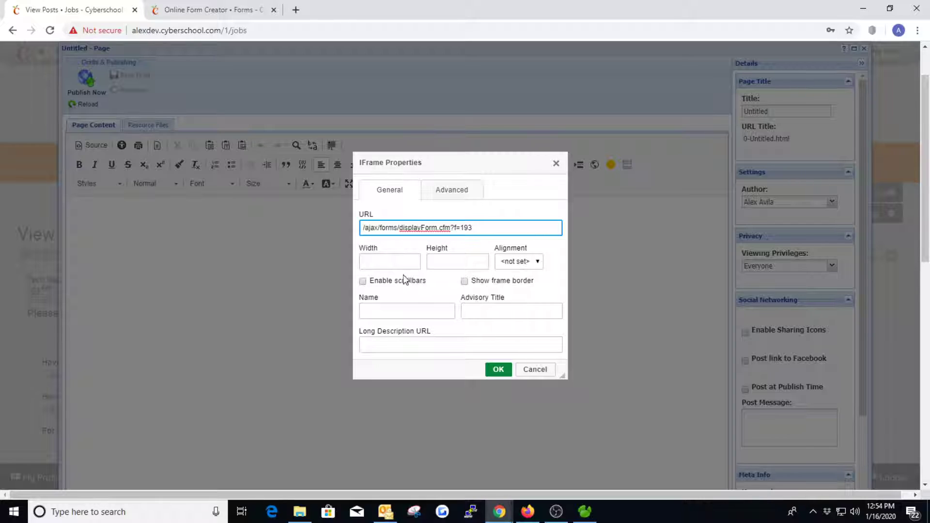
{"action": "left_click", "coordinate": [396, 262]}
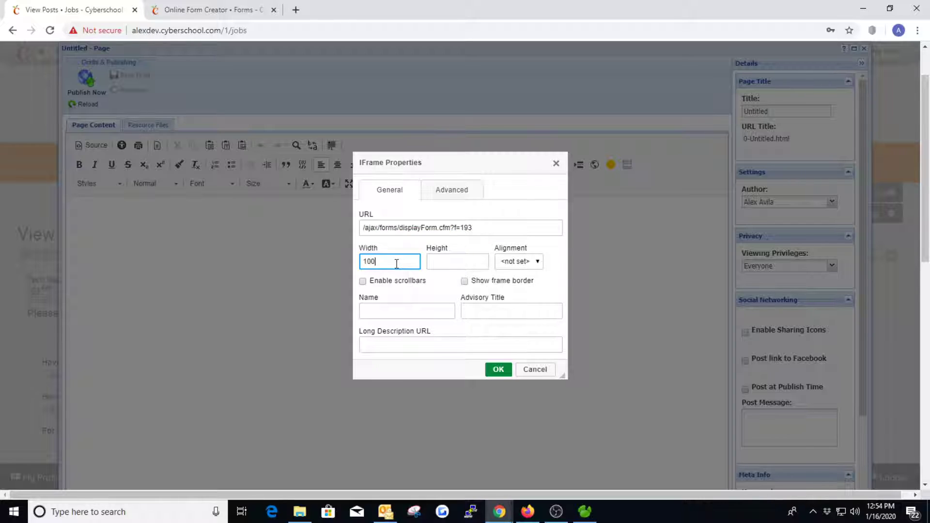
{"action": "key", "text": "Tab"}
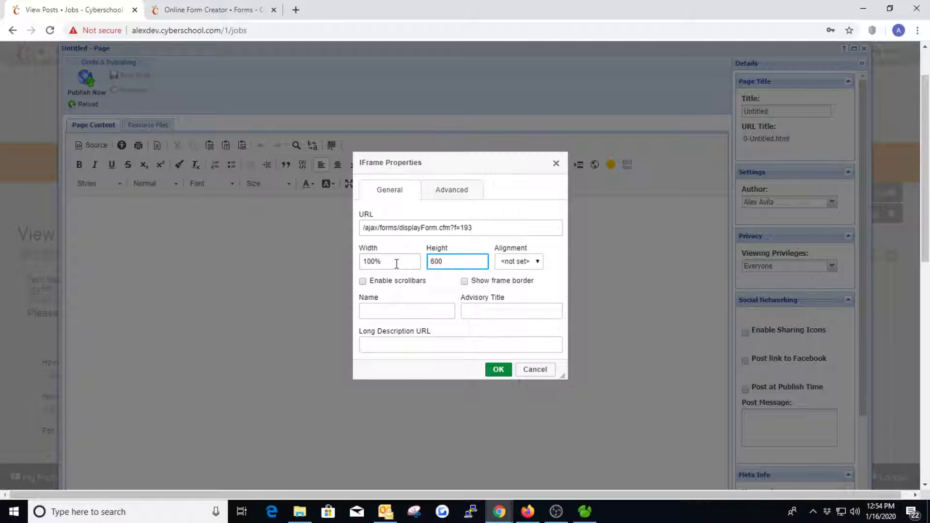
{"action": "left_click", "coordinate": [362, 281]}
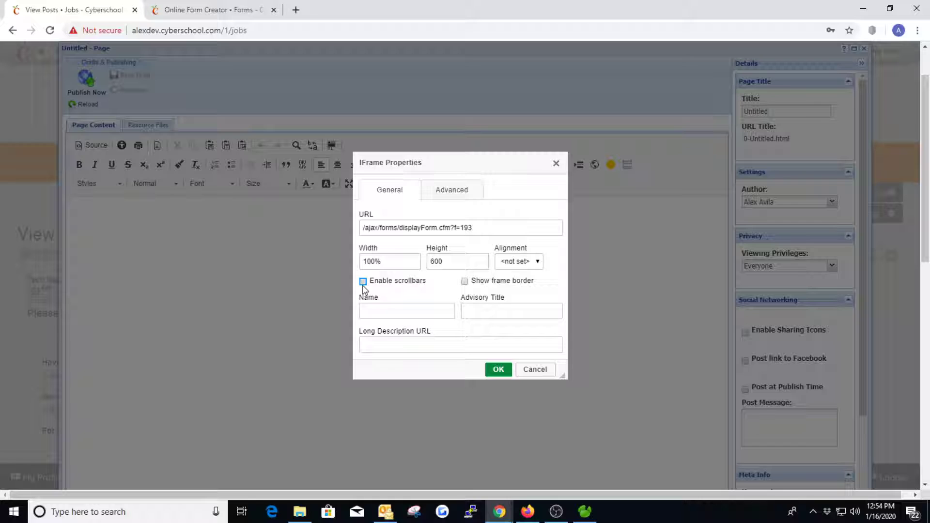
{"action": "left_click", "coordinate": [491, 306]}
{"action": "left_click", "coordinate": [498, 369]}
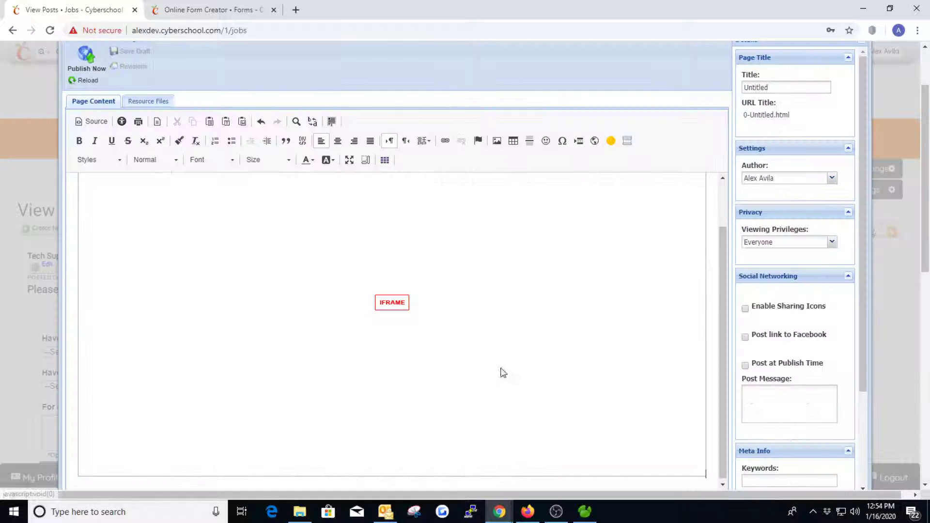
- Title the new page 'Job Application' and publish it
{"action": "double_click", "coordinate": [768, 86]}
{"action": "type", "text": "Job"}
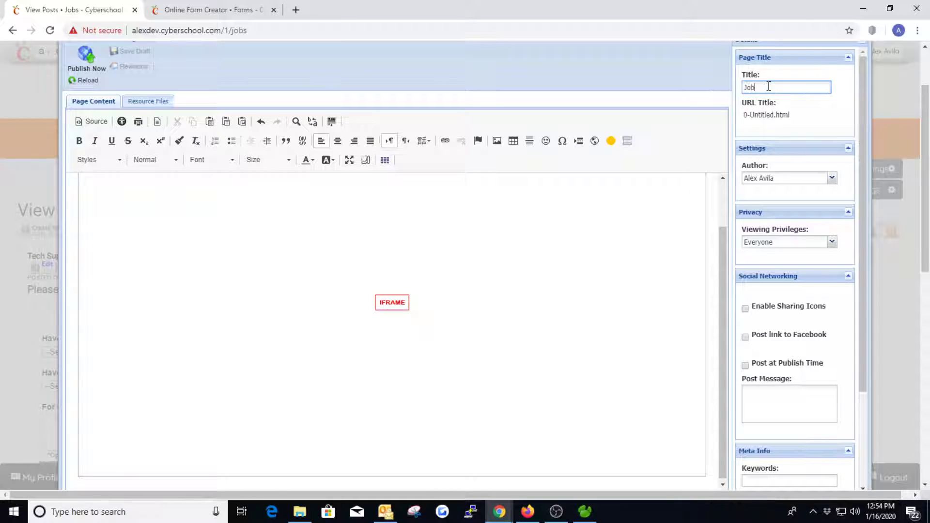
{"action": "type", "text": " Application"}
{"action": "key", "text": "Tab"}
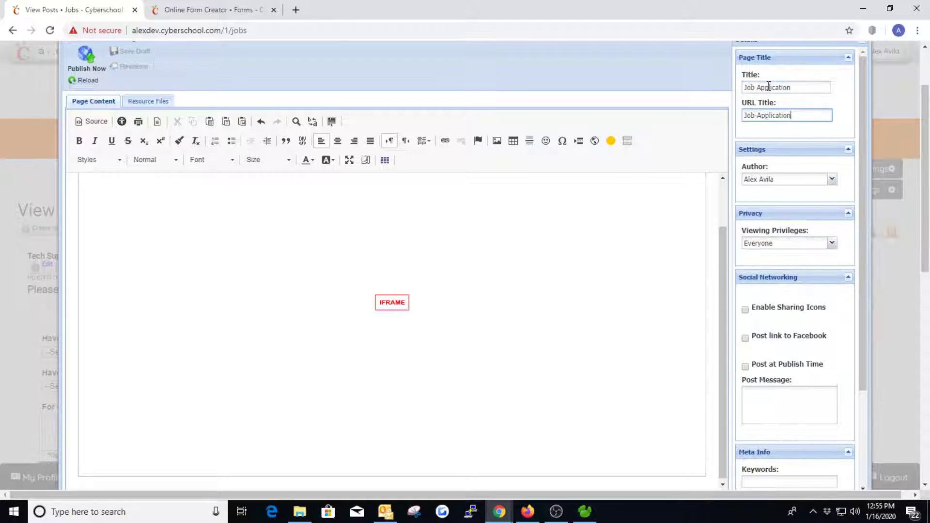
{"action": "left_click", "coordinate": [86, 60]}
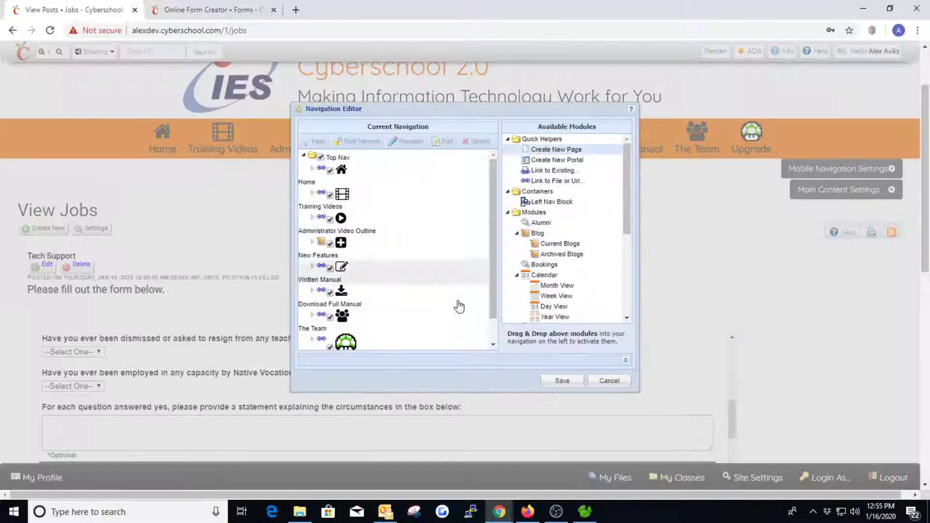
- Save the navigation and copy the Job Application link's address
{"action": "left_click", "coordinate": [562, 382]}
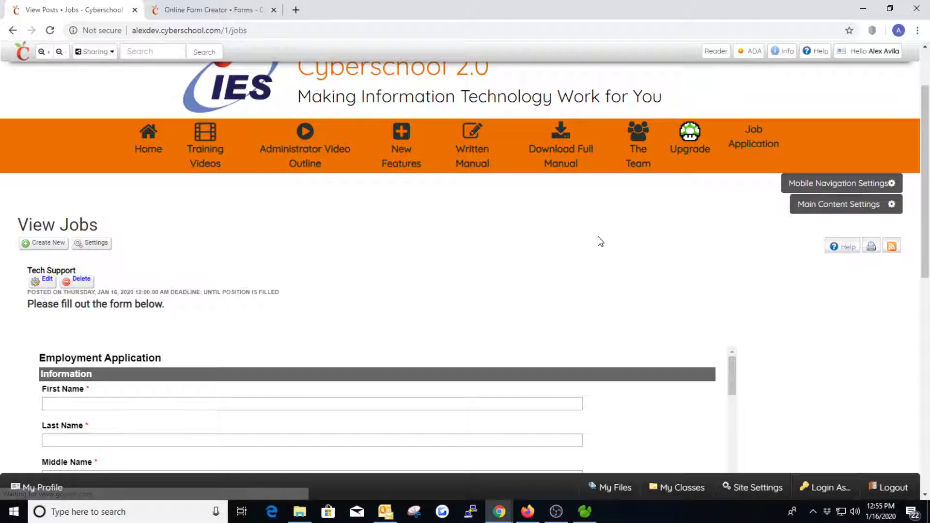
{"action": "right_click", "coordinate": [756, 139]}
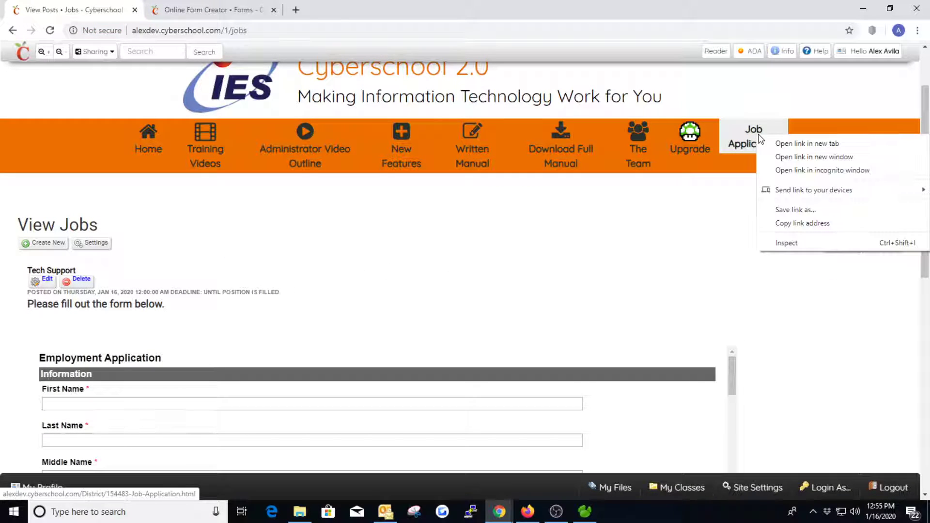
{"action": "left_click", "coordinate": [797, 226]}
- Replace the Tech Support post's embedded form with 'To Apply, fill out the form here' and select 'here'
{"action": "left_click", "coordinate": [46, 279]}
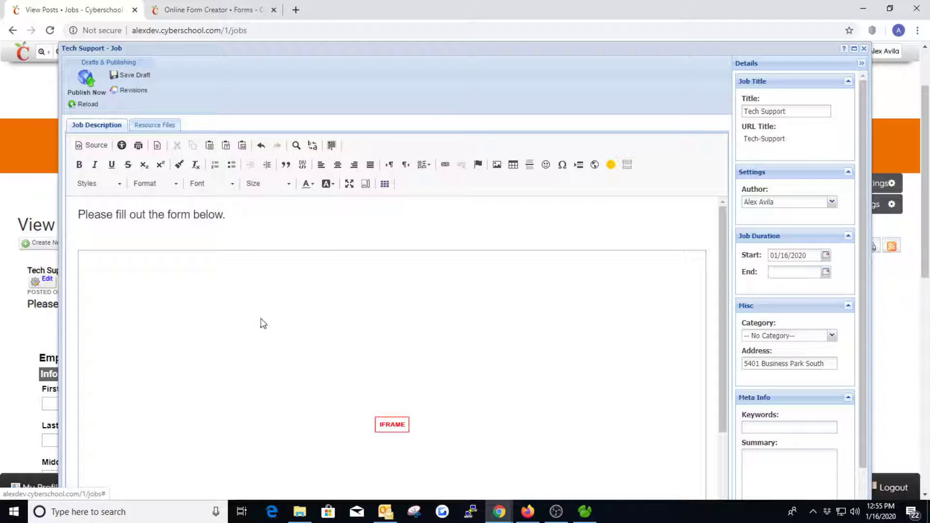
{"action": "left_click", "coordinate": [261, 323]}
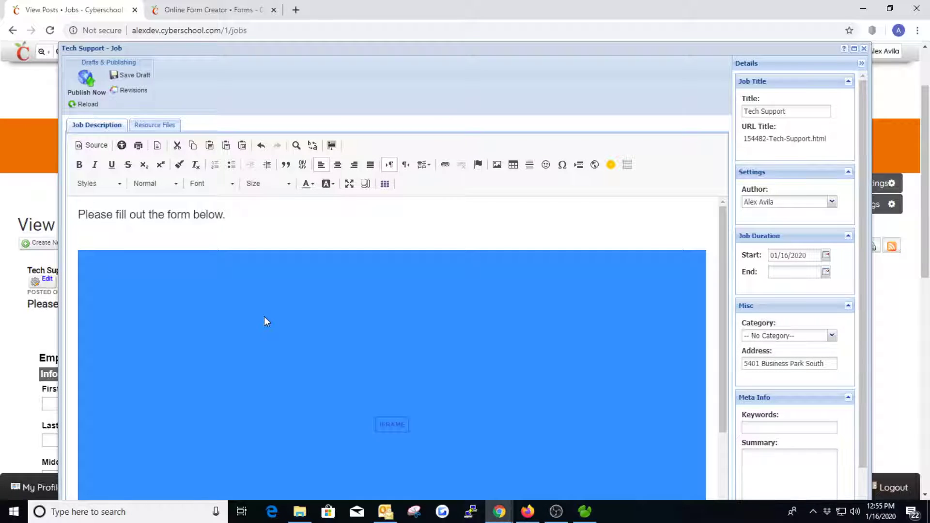
{"action": "key", "text": "Delete"}
{"action": "key", "text": "BackSpace"}
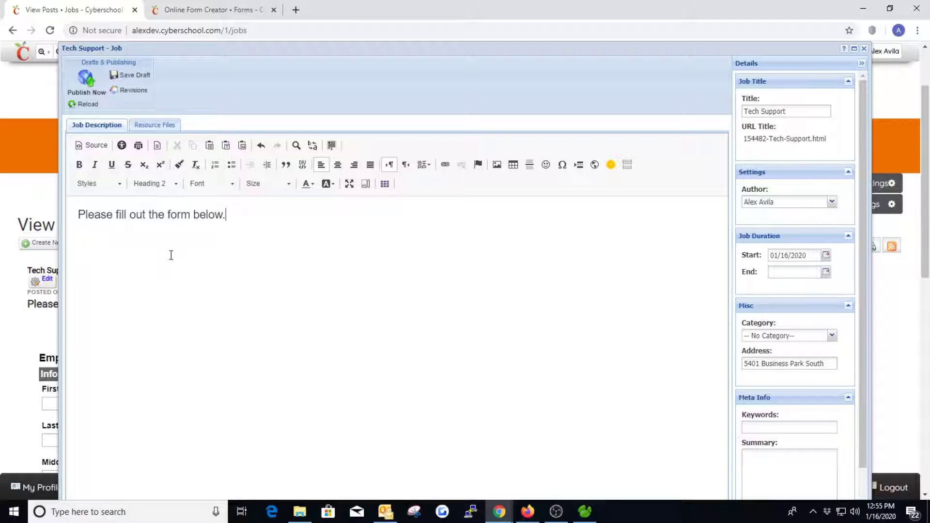
{"action": "key", "text": "BackSpace"}
{"action": "key", "text": "BackSpace"}
{"action": "key", "text": "BackSpace"}
{"action": "key", "text": "BackSpace"}
{"action": "key", "text": "BackSpace"}
{"action": "key", "text": "BackSpace"}
{"action": "key", "text": "BackSpace"}
{"action": "key", "text": "BackSpace"}
{"action": "key", "text": "BackSpace"}
{"action": "key", "text": "BackSpace"}
{"action": "key", "text": "BackSpace"}
{"action": "key", "text": "BackSpace"}
{"action": "key", "text": "BackSpace"}
{"action": "key", "text": "BackSpace"}
{"action": "key", "text": "BackSpace"}
{"action": "key", "text": "BackSpace"}
{"action": "key", "text": "BackSpace"}
{"action": "key", "text": "BackSpace"}
{"action": "key", "text": "BackSpace"}
{"action": "key", "text": "BackSpace"}
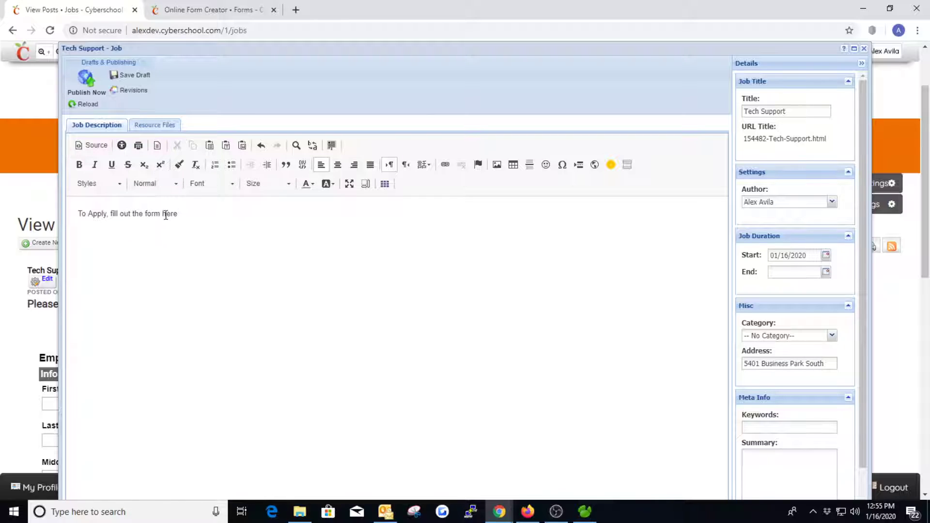
{"action": "left_click_drag", "start_coordinate": [173, 212], "coordinate": [168, 217]}
{"action": "left_click", "coordinate": [179, 213]}
- Link the word 'here' to the Job Application page as a relative address
{"action": "left_click", "coordinate": [445, 164]}
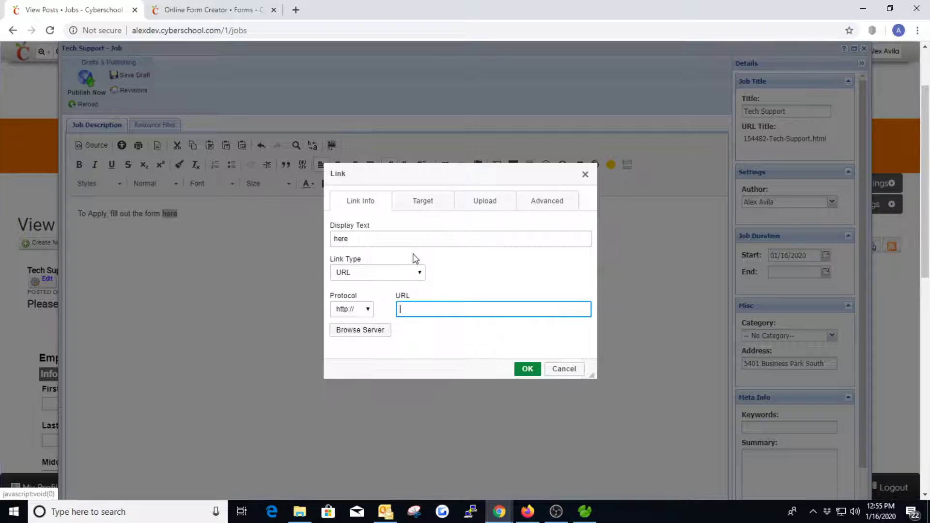
{"action": "key", "text": "ctrl+v"}
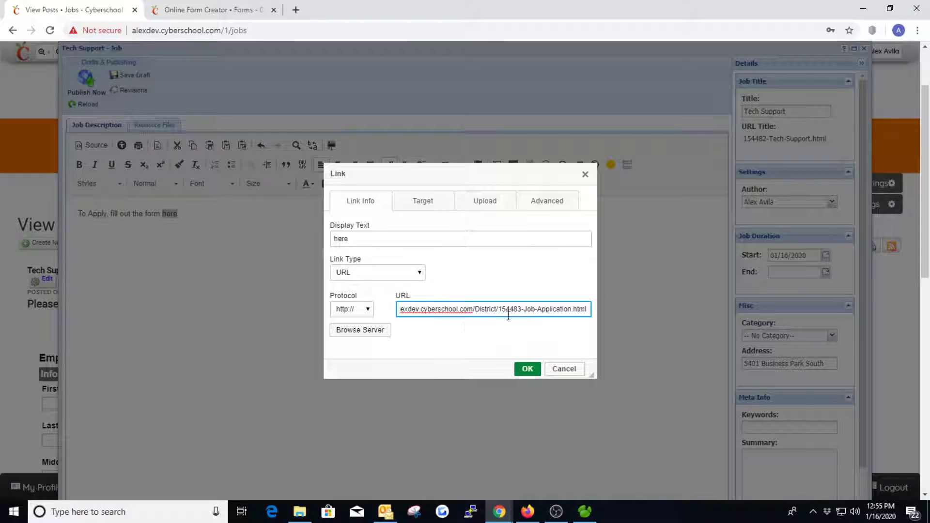
{"action": "left_click_drag", "start_coordinate": [458, 310], "coordinate": [391, 320]}
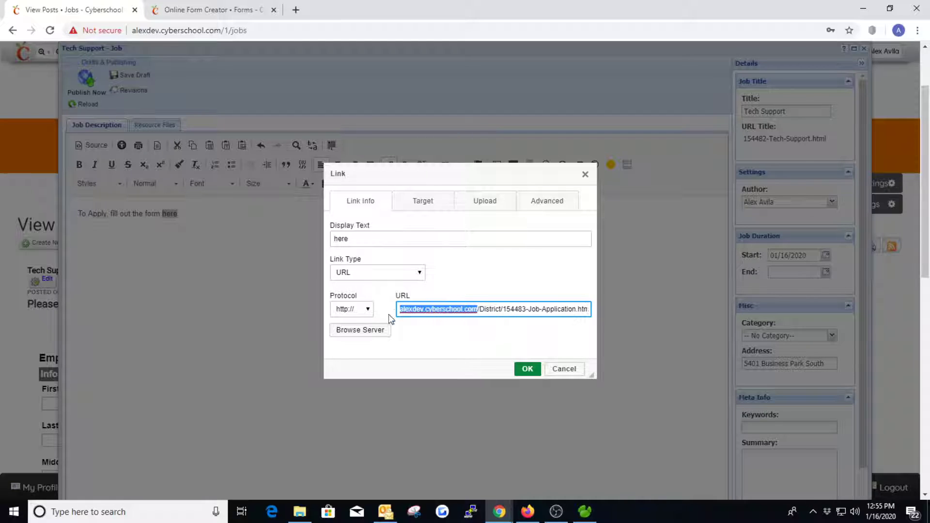
{"action": "key", "text": "BackSpace"}
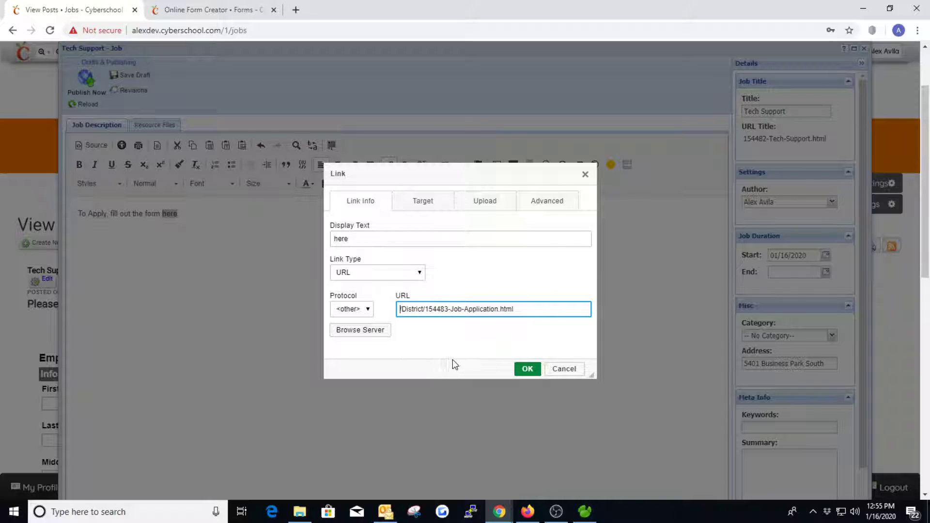
{"action": "left_click", "coordinate": [531, 371]}
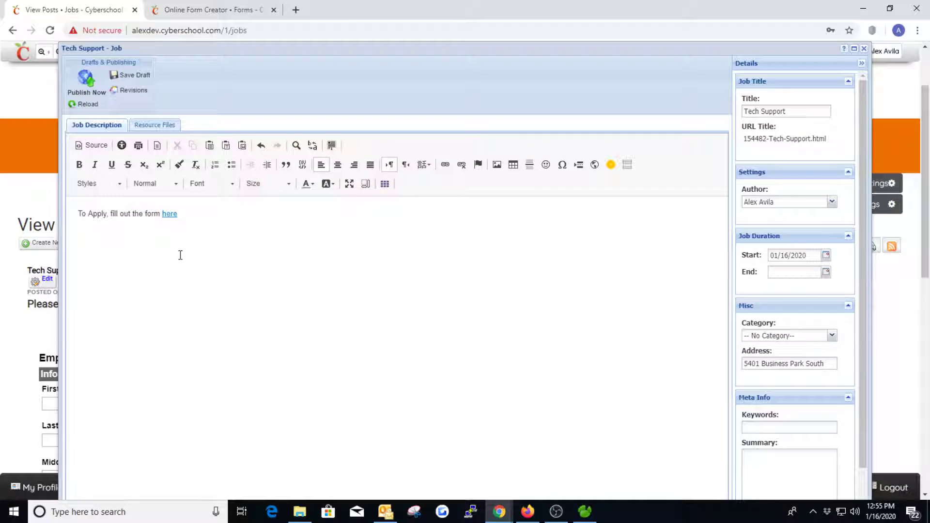
- Format the description line as Heading 2 and publish the Tech Support post
{"action": "left_click_drag", "start_coordinate": [184, 215], "coordinate": [65, 213]}
{"action": "left_click", "coordinate": [145, 183]}
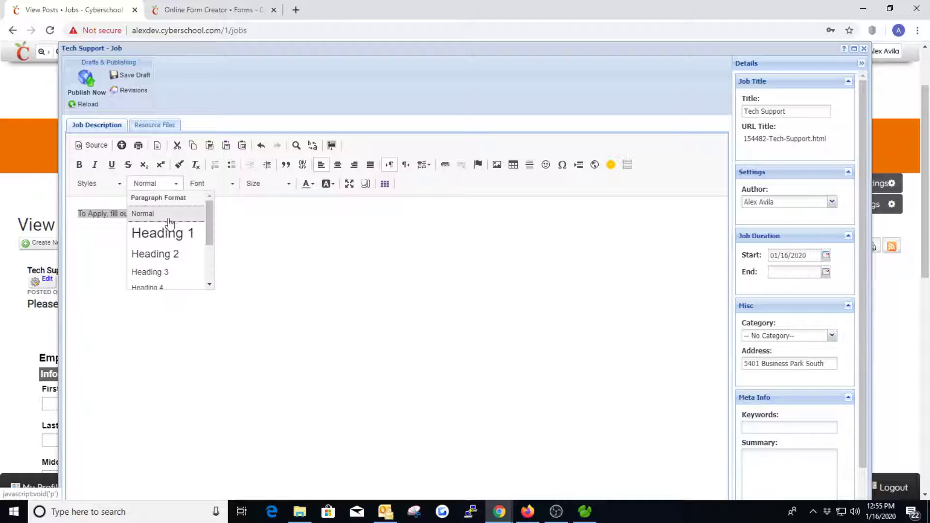
{"action": "left_click", "coordinate": [161, 253]}
{"action": "left_click", "coordinate": [246, 226]}
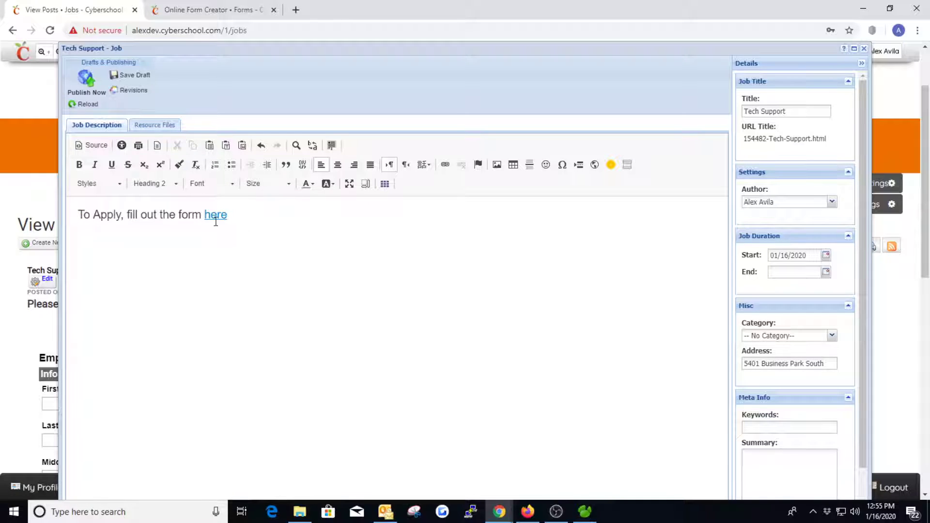
{"action": "left_click", "coordinate": [85, 83]}
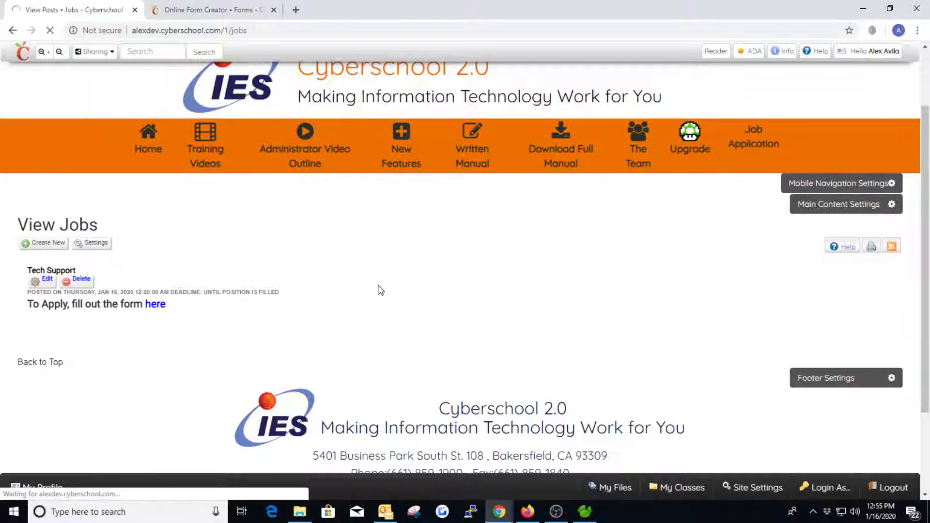
- Follow the 'here' link to the Job Application page and open it for editing
{"action": "left_click", "coordinate": [153, 305]}
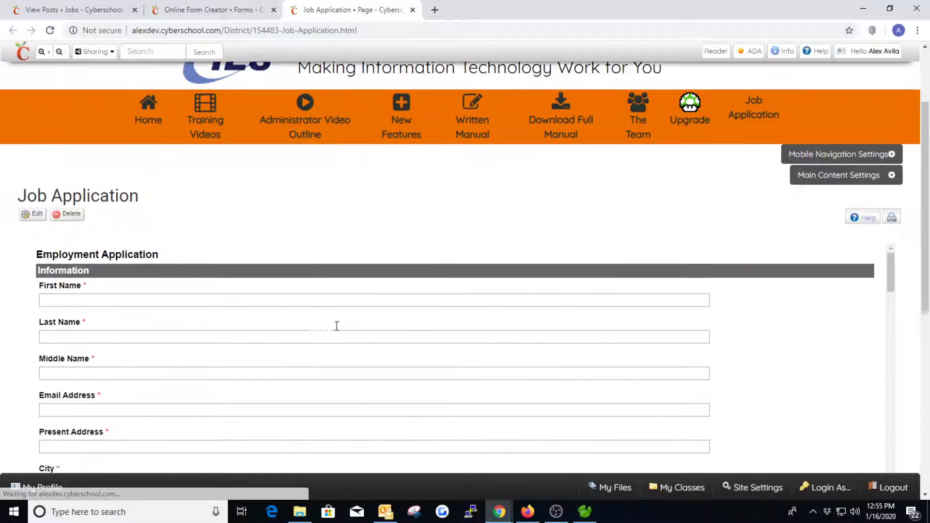
{"action": "scroll", "coordinate": [489, 347], "scroll_direction": "down", "scroll_amount": 3}
{"action": "scroll", "coordinate": [37, 235], "scroll_direction": "up", "scroll_amount": 4}
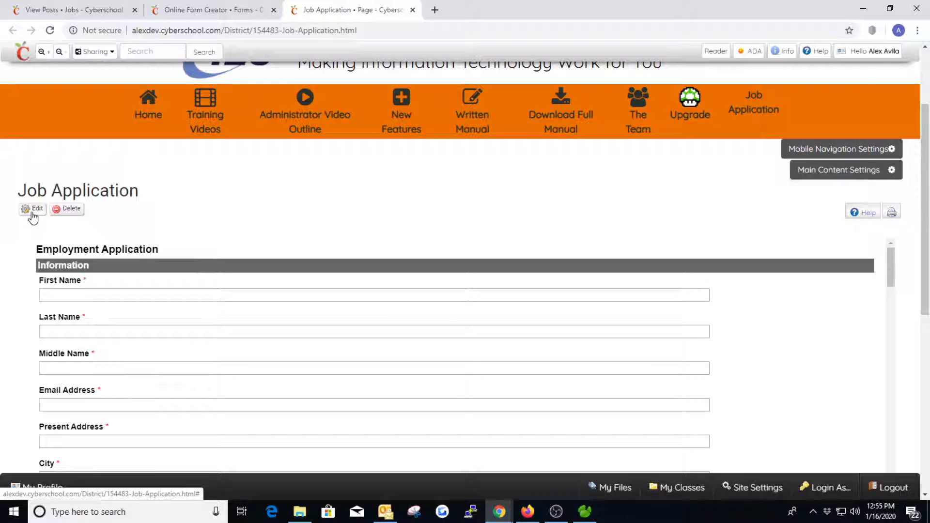
{"action": "left_click", "coordinate": [32, 212]}
- Change the embedded form frame height from 600 to 1000 and publish the page
{"action": "double_click", "coordinate": [298, 281]}
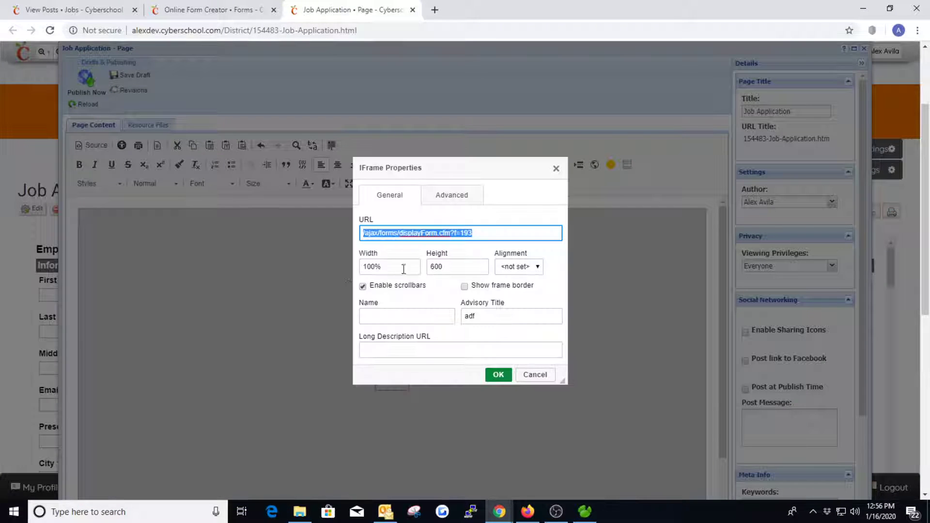
{"action": "left_click_drag", "start_coordinate": [444, 267], "coordinate": [436, 268]}
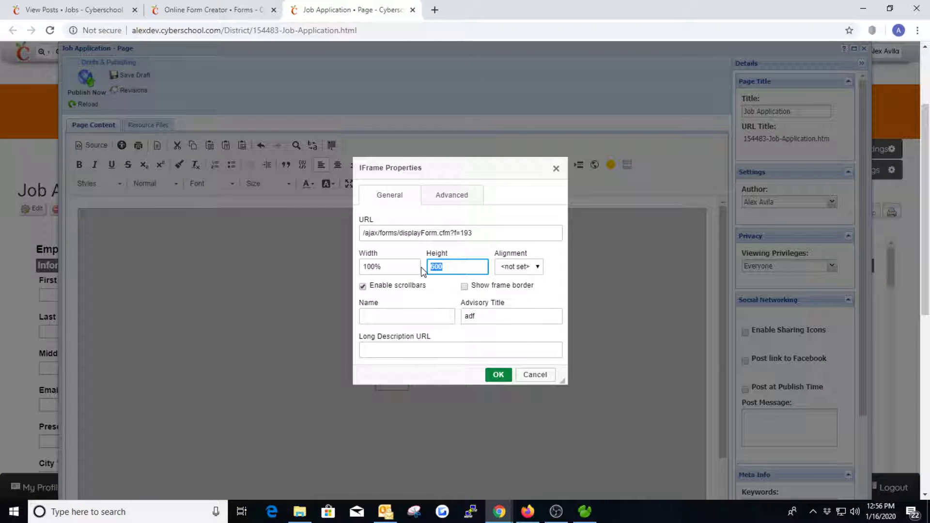
{"action": "type", "text": "1000"}
{"action": "left_click", "coordinate": [498, 374]}
{"action": "left_click", "coordinate": [93, 90]}
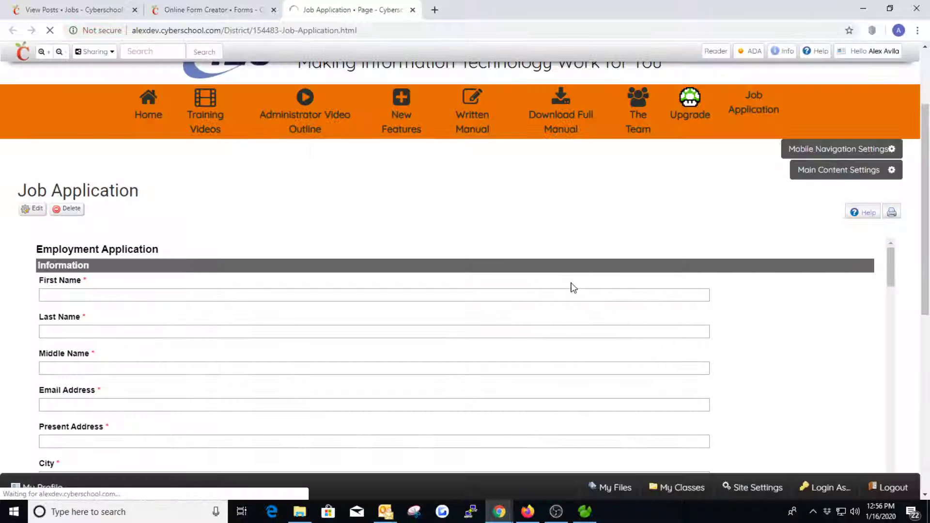
{"action": "scroll", "coordinate": [376, 313], "scroll_direction": "down", "scroll_amount": 2}
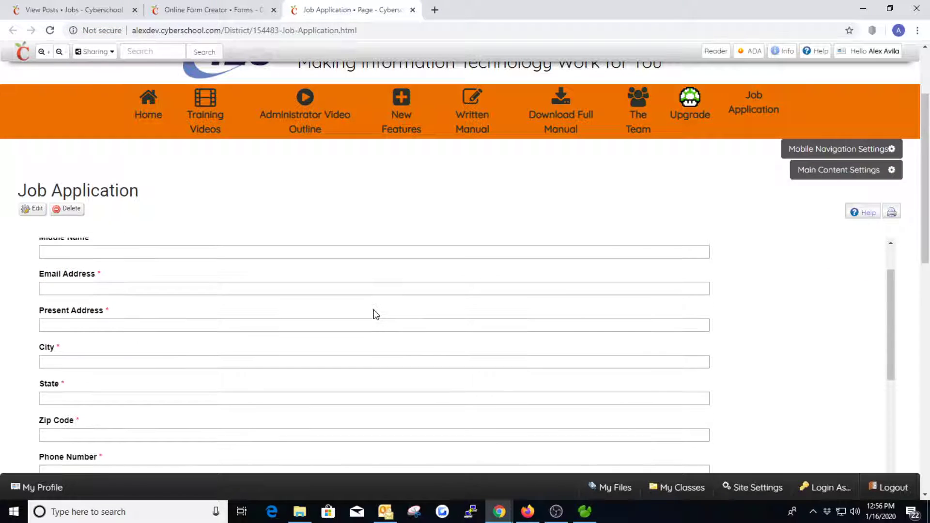
{"action": "scroll", "coordinate": [375, 314], "scroll_direction": "down", "scroll_amount": 4}
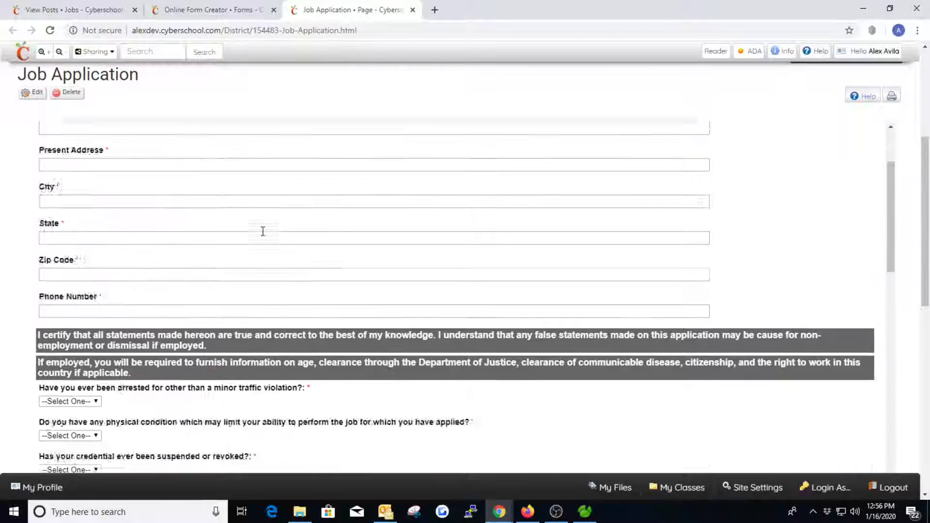
{"action": "scroll", "coordinate": [263, 231], "scroll_direction": "up", "scroll_amount": 10}
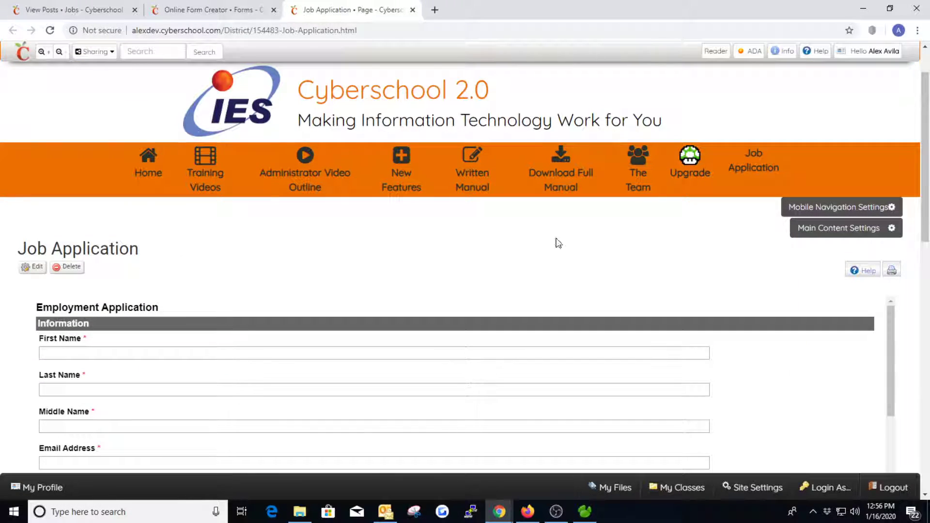
- Compare the View Jobs posting with the Online Form Creator, finishing on the form creator
{"action": "left_click", "coordinate": [186, 9]}
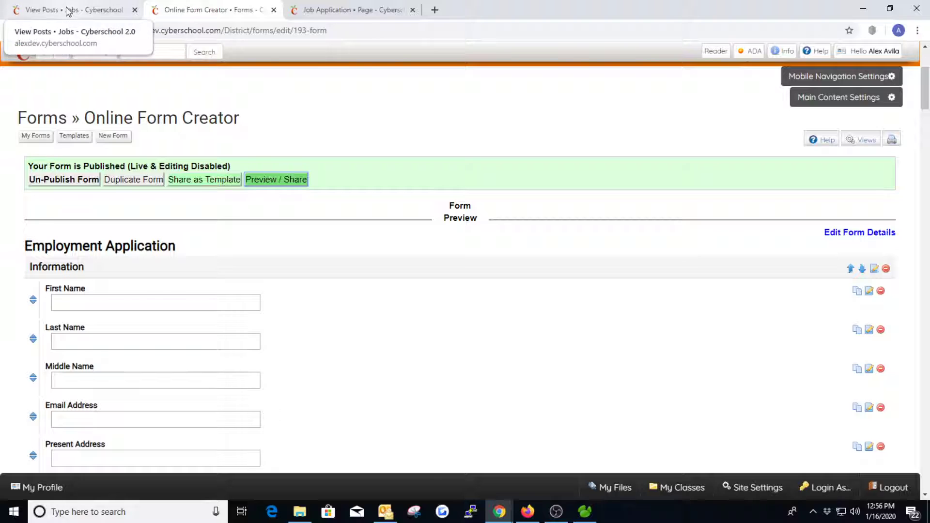
{"action": "left_click", "coordinate": [68, 10]}
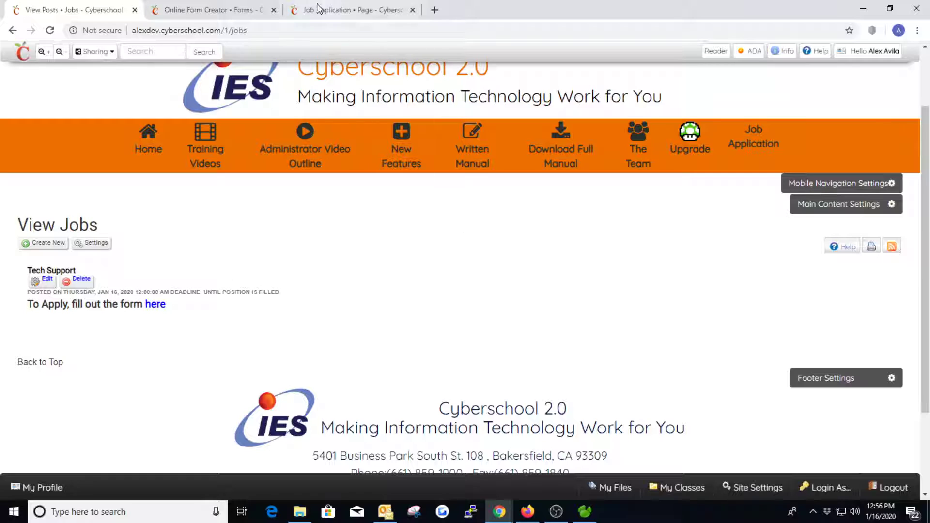
{"action": "left_click", "coordinate": [234, 12]}
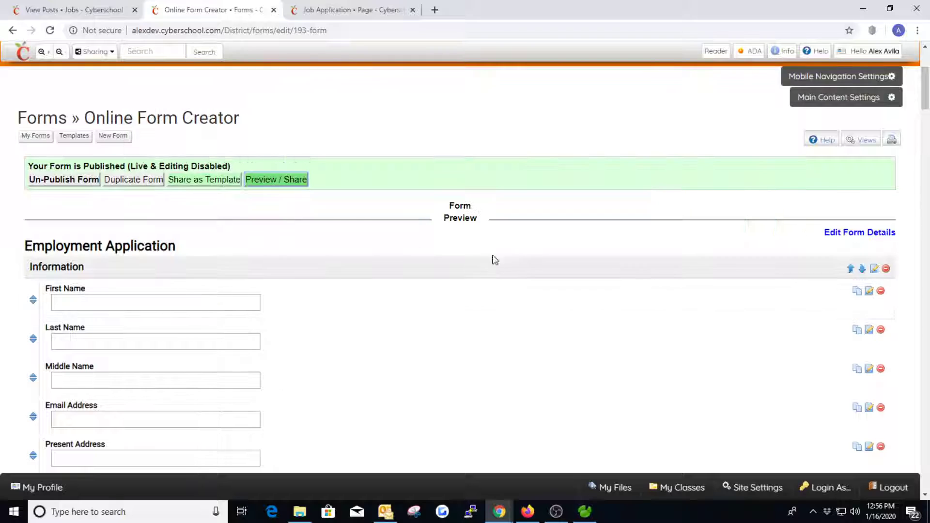
{"action": "left_click", "coordinate": [103, 8]}
{"action": "mouse_move", "coordinate": [206, 155]}
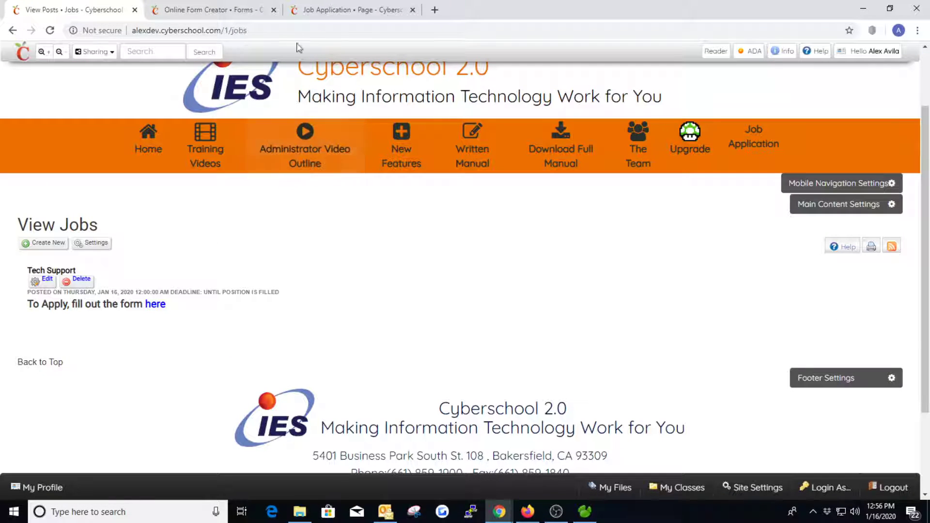
{"action": "left_click", "coordinate": [214, 10]}
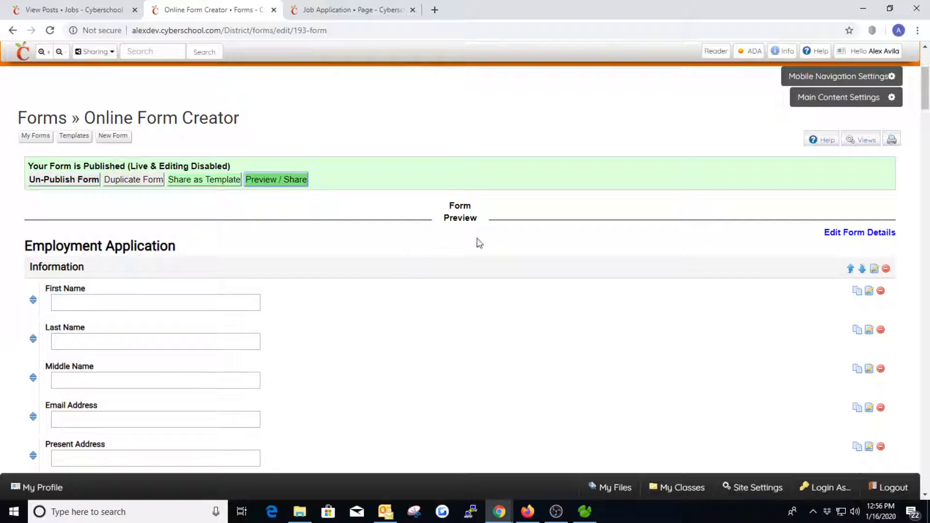
- Open the Employment Application form details and tick Store to a Dataset
{"action": "left_click", "coordinate": [874, 237]}
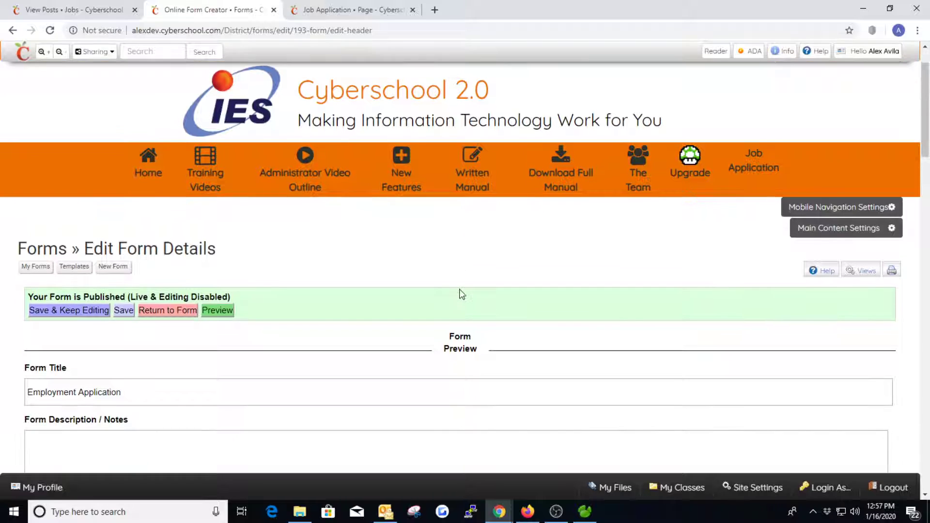
{"action": "scroll", "coordinate": [460, 295], "scroll_direction": "down", "scroll_amount": 4}
{"action": "scroll", "coordinate": [283, 254], "scroll_direction": "down", "scroll_amount": 2}
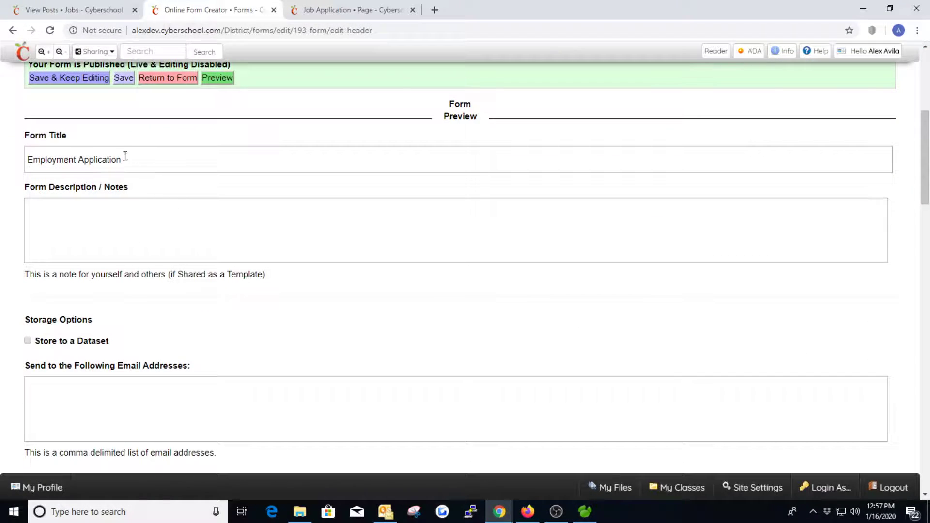
{"action": "scroll", "coordinate": [202, 197], "scroll_direction": "down", "scroll_amount": 2}
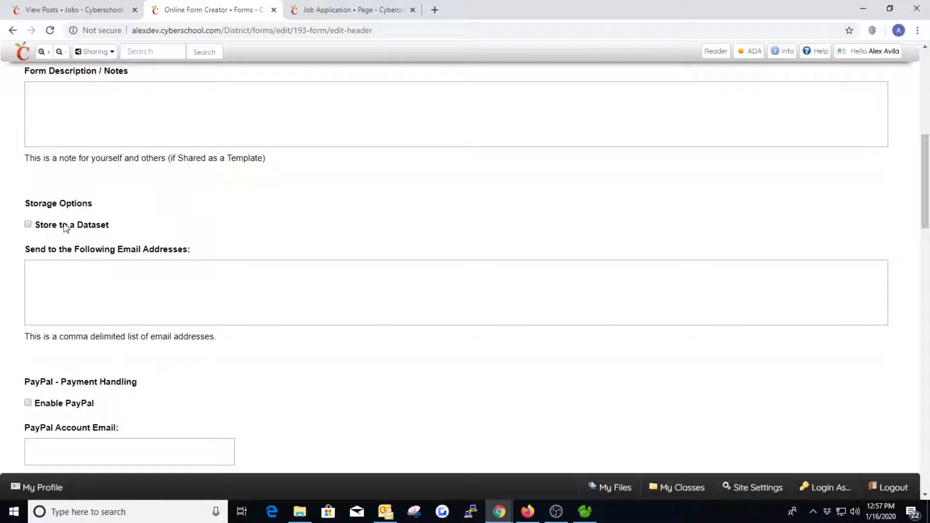
{"action": "left_click_drag", "start_coordinate": [19, 205], "coordinate": [103, 201]}
{"action": "left_click", "coordinate": [140, 204]}
{"action": "left_click", "coordinate": [28, 225]}
- Enter the notification recipient's e-mail address, then view the Job Application page
{"action": "left_click", "coordinate": [101, 277]}
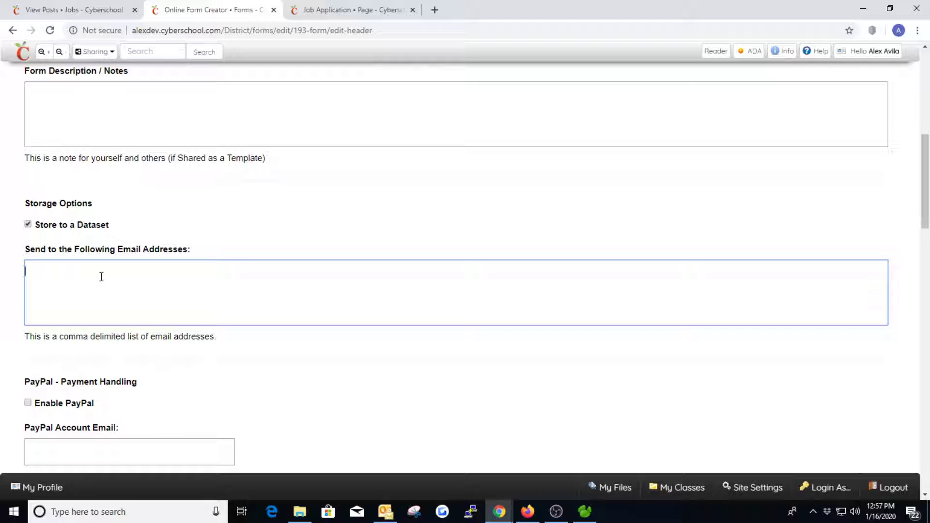
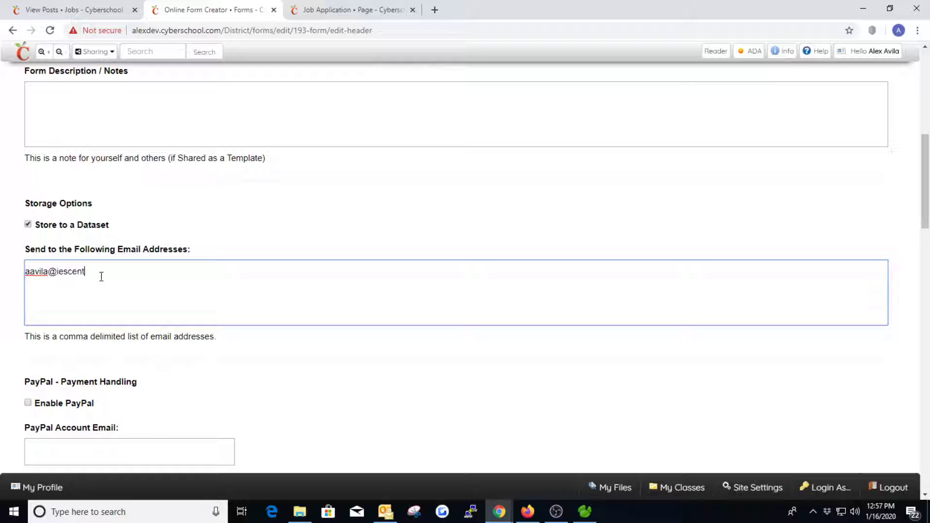
{"action": "left_click", "coordinate": [339, 10]}
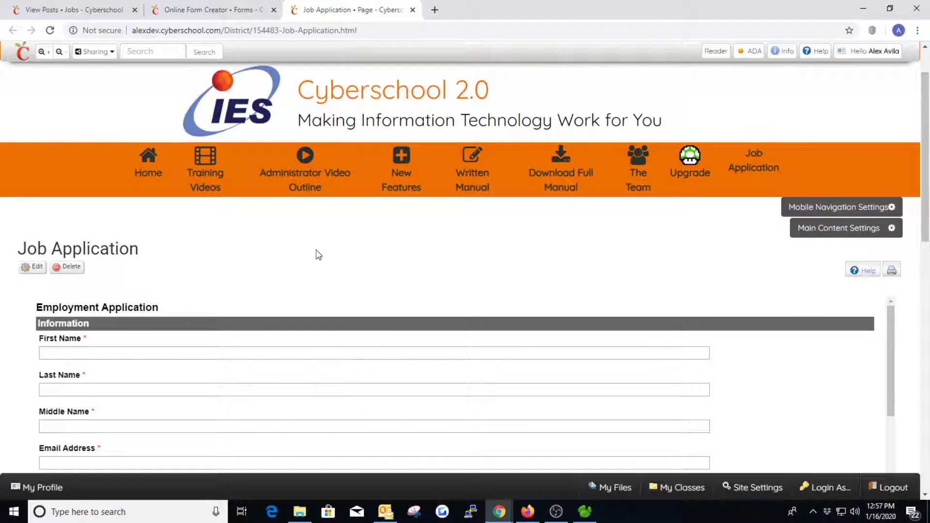
- Recheck the e-mail address in the form details, then return to the View Jobs listing
{"action": "left_click", "coordinate": [218, 11]}
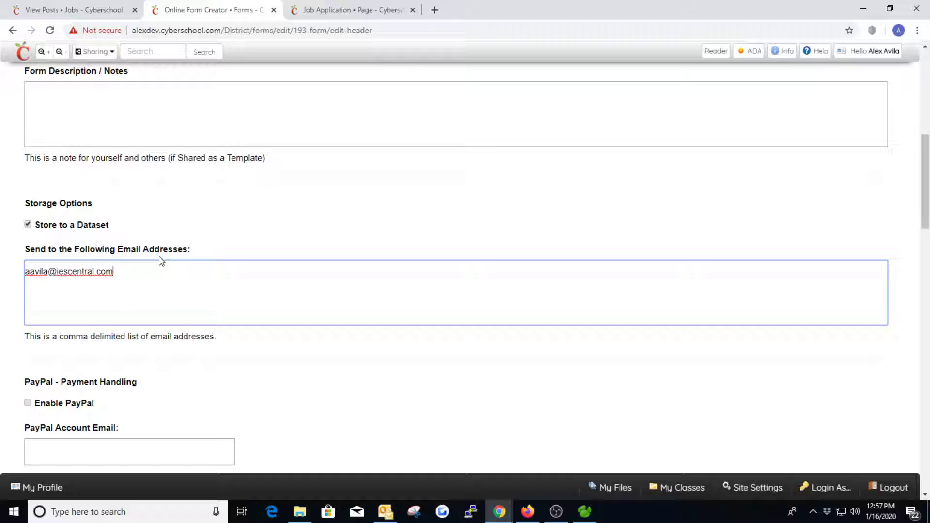
{"action": "scroll", "coordinate": [227, 314], "scroll_direction": "down", "scroll_amount": 6}
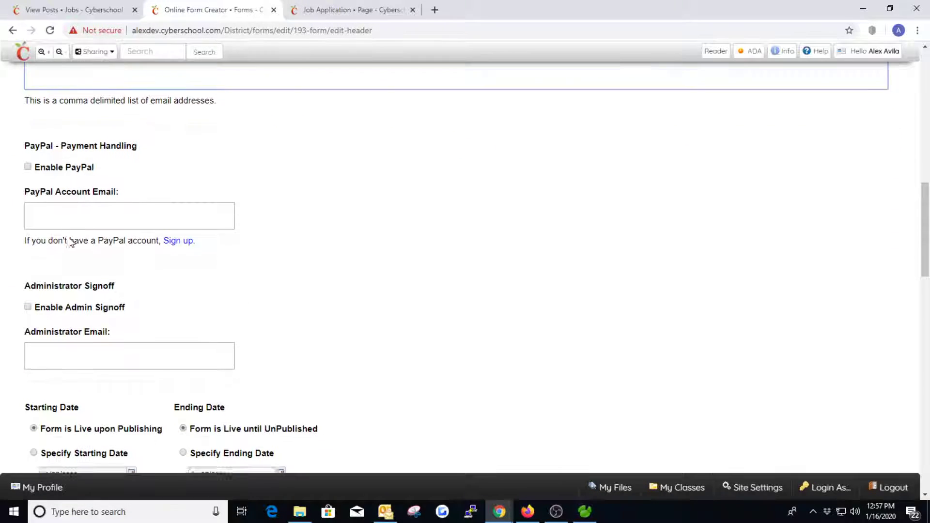
{"action": "scroll", "coordinate": [187, 263], "scroll_direction": "down", "scroll_amount": 2}
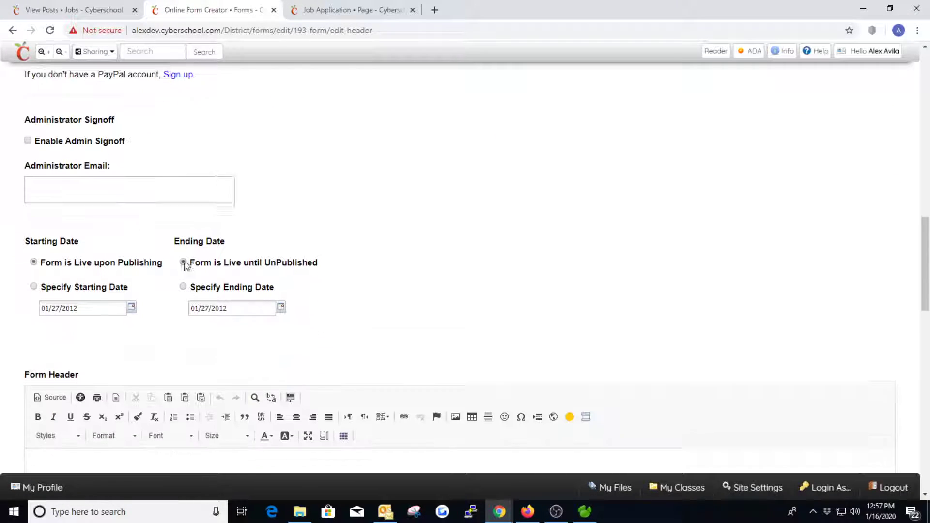
{"action": "scroll", "coordinate": [290, 258], "scroll_direction": "down", "scroll_amount": 2}
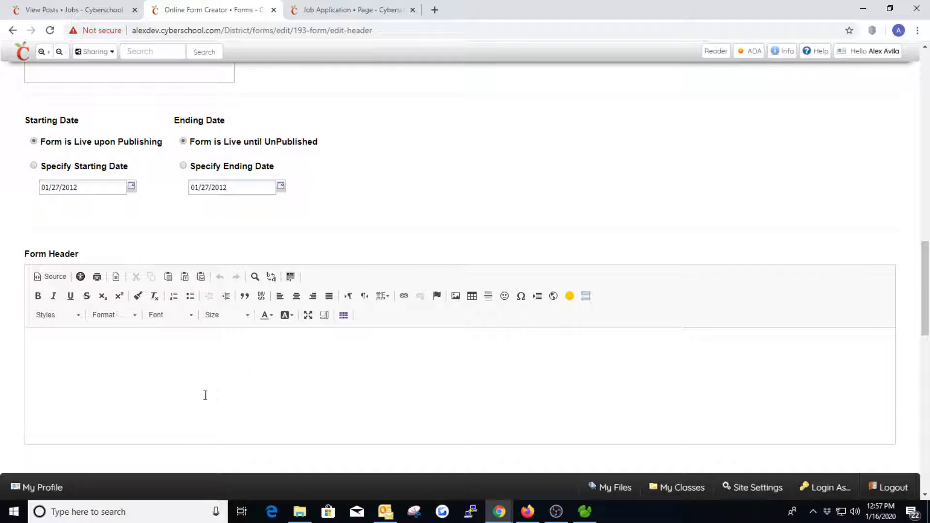
{"action": "scroll", "coordinate": [429, 232], "scroll_direction": "up", "scroll_amount": 11}
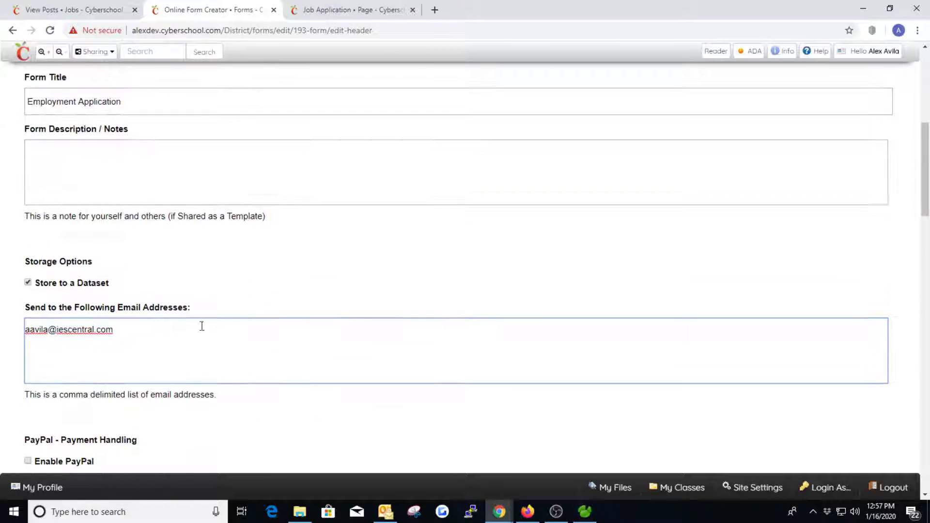
{"action": "left_click_drag", "start_coordinate": [131, 328], "coordinate": [22, 334]}
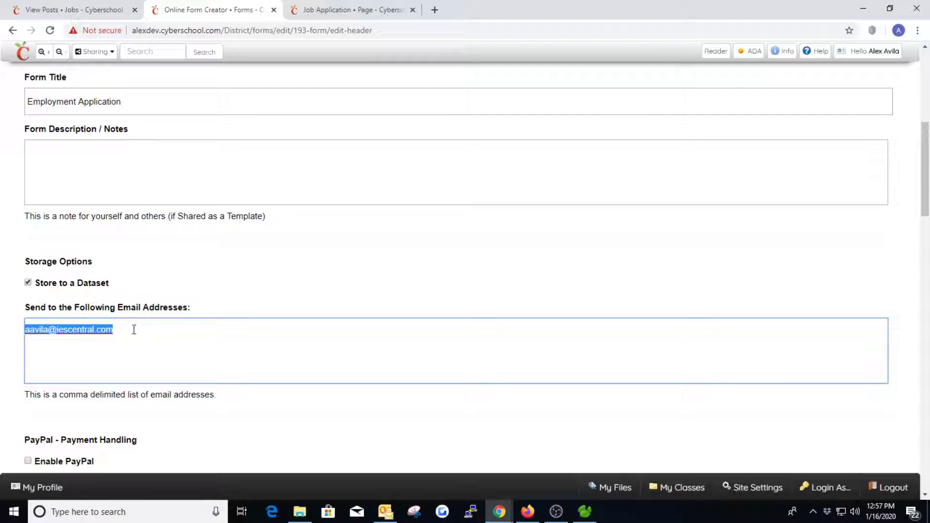
{"action": "left_click", "coordinate": [224, 304]}
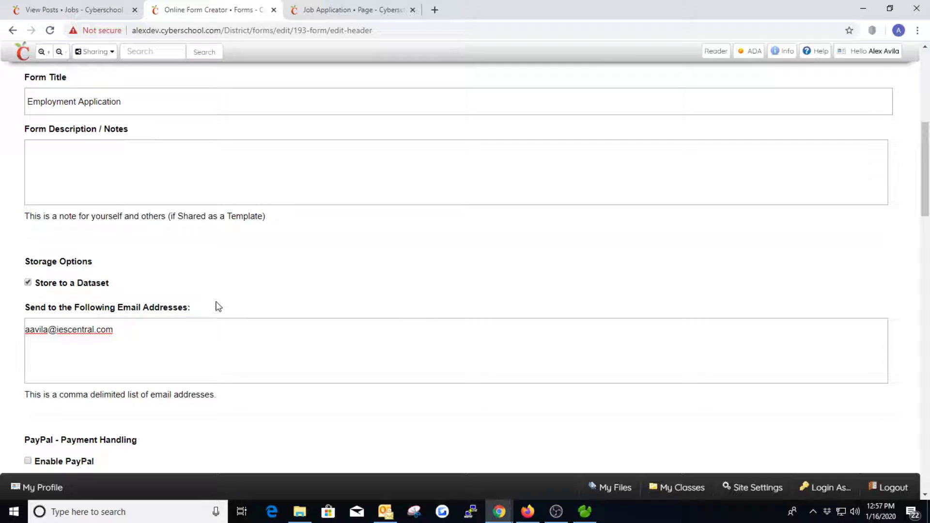
{"action": "left_click", "coordinate": [147, 332]}
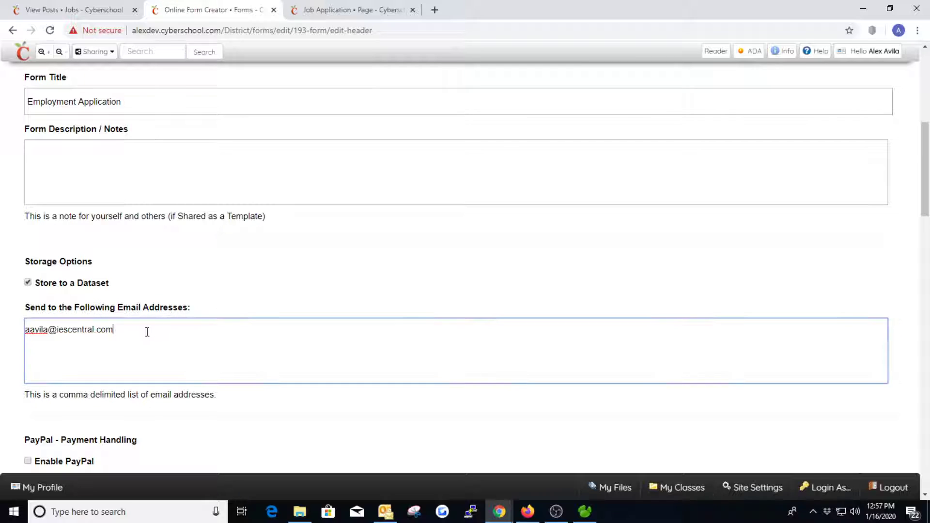
{"action": "scroll", "coordinate": [147, 332], "scroll_direction": "up", "scroll_amount": 7}
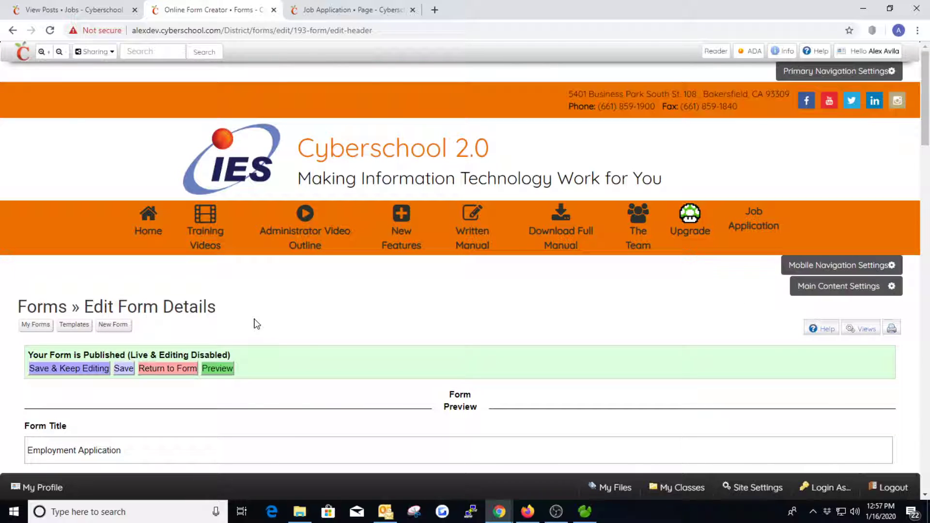
{"action": "left_click", "coordinate": [72, 10]}
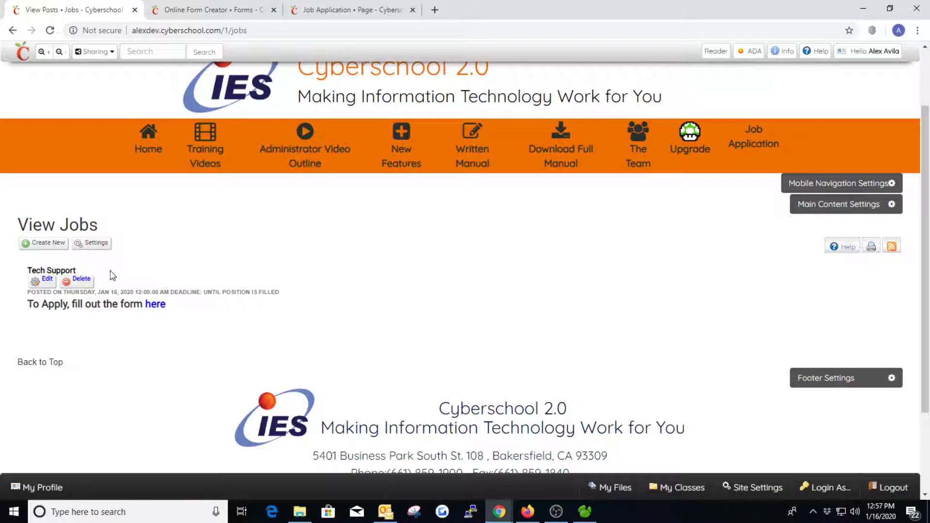